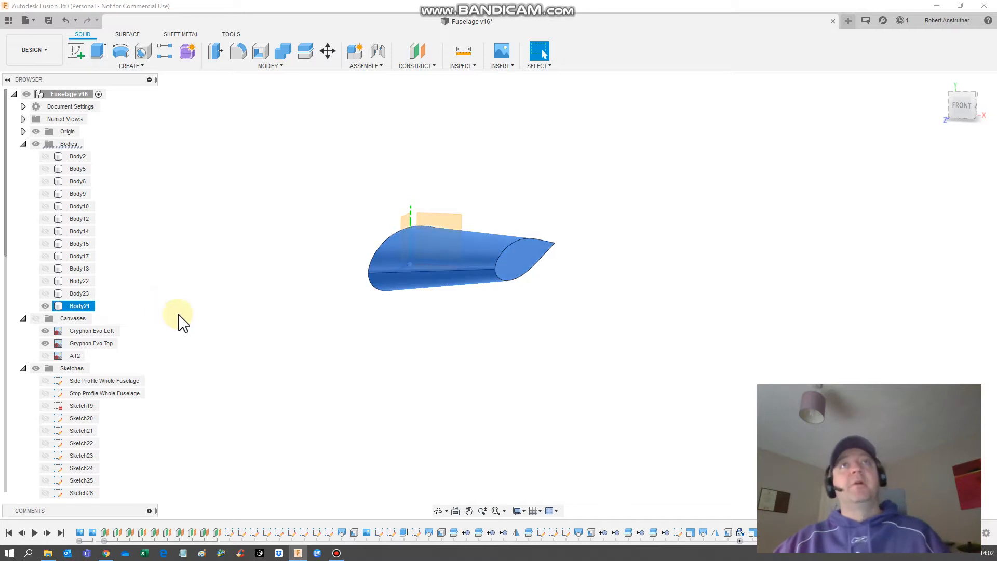
Step: Mirror the Body21 wing section about the vertical origin plane at its root
key(s)
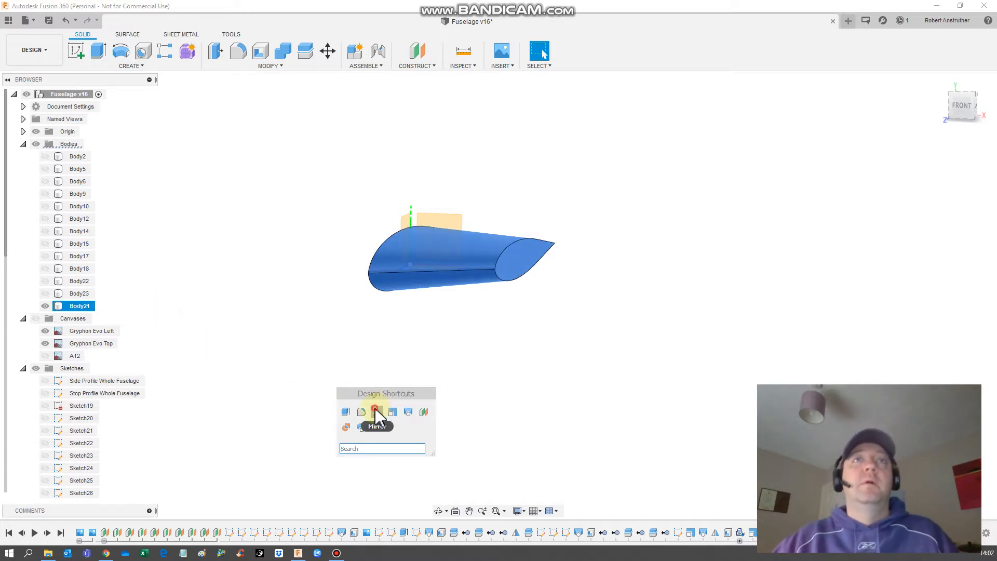
click(377, 416)
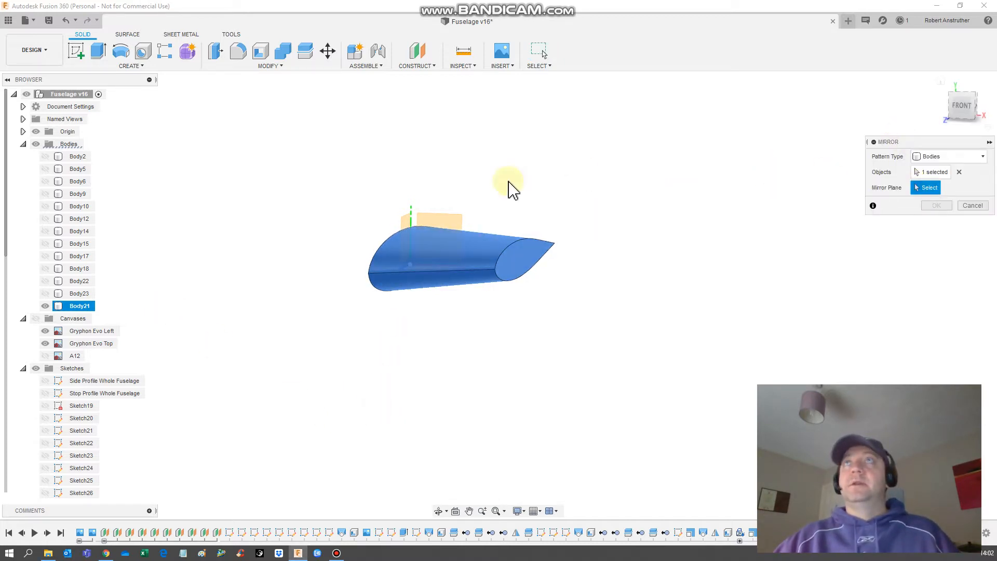
click(406, 218)
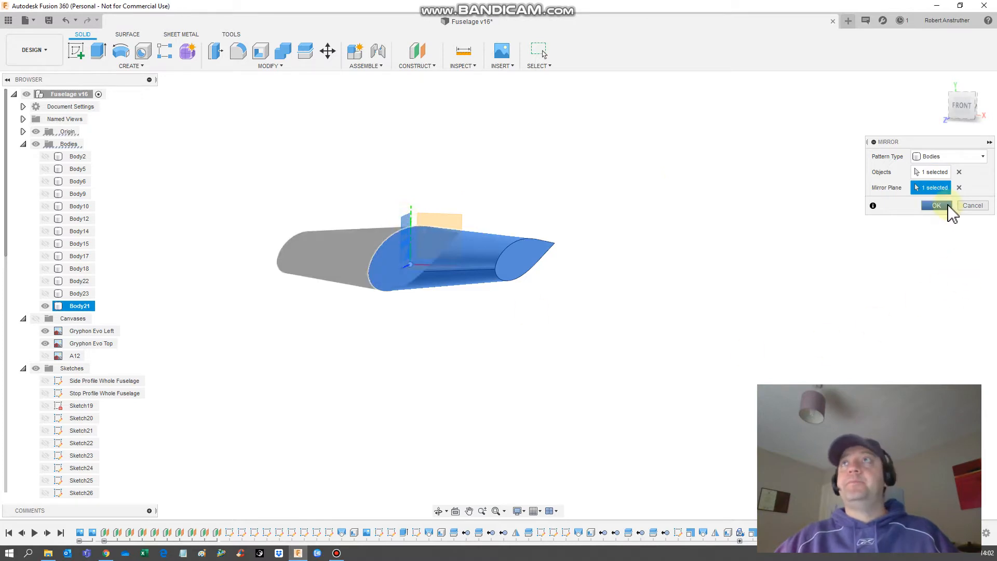
click(936, 206)
drag(707, 392, 258, 188)
click(396, 216)
Step: Combine Body21 and the mirrored Body37 into one wing body with the Join operation
click(79, 306)
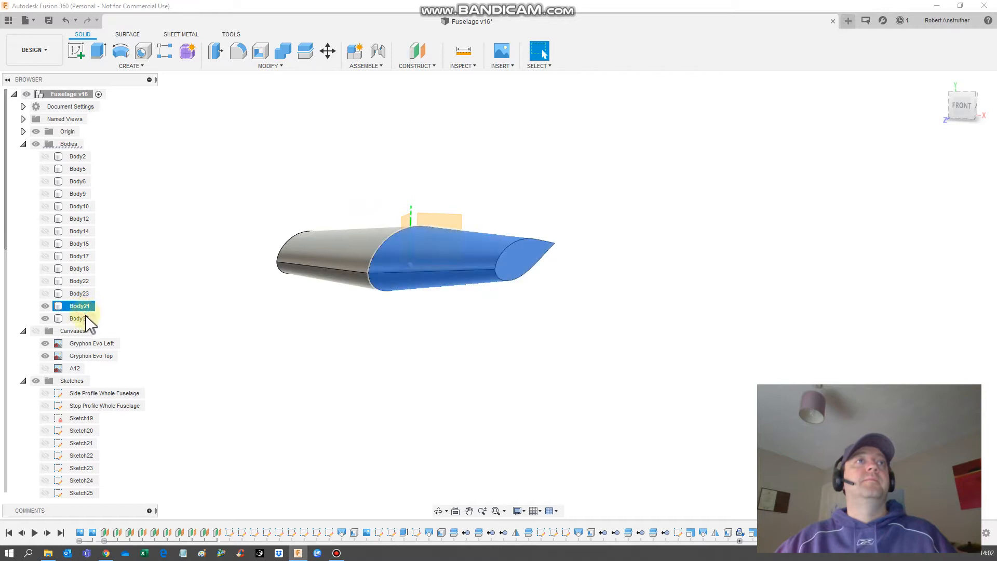
ctrl+click(78, 318)
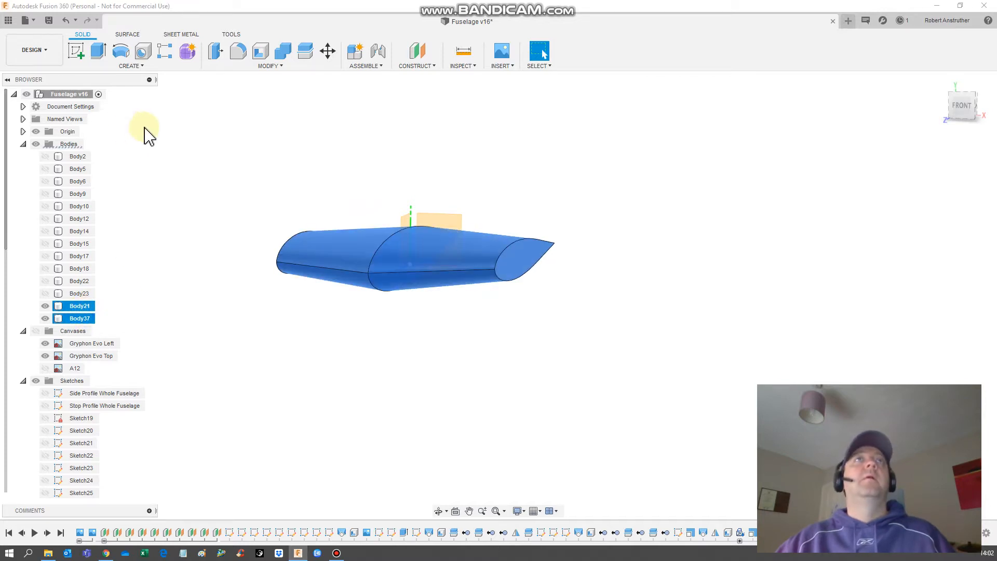
click(283, 50)
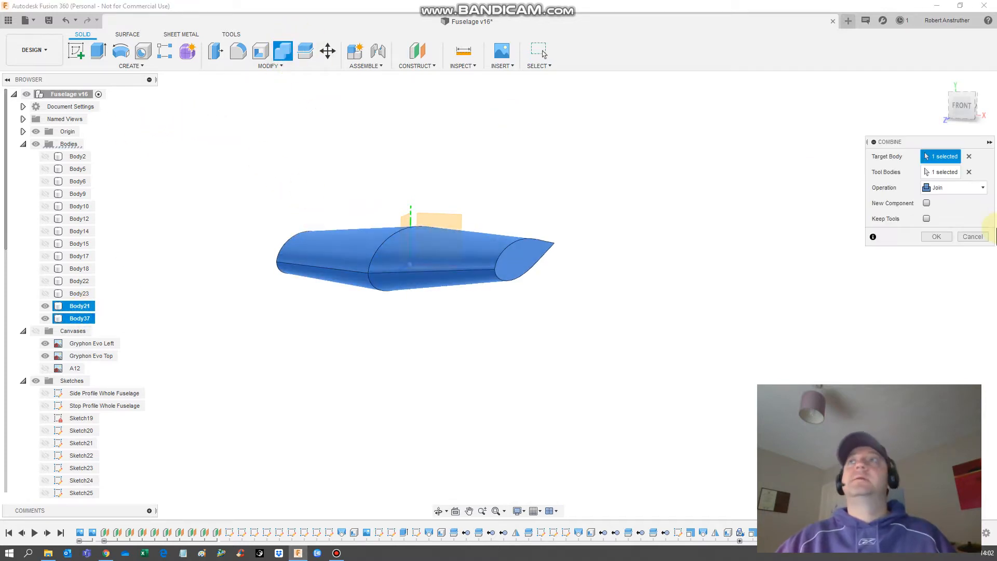
click(936, 236)
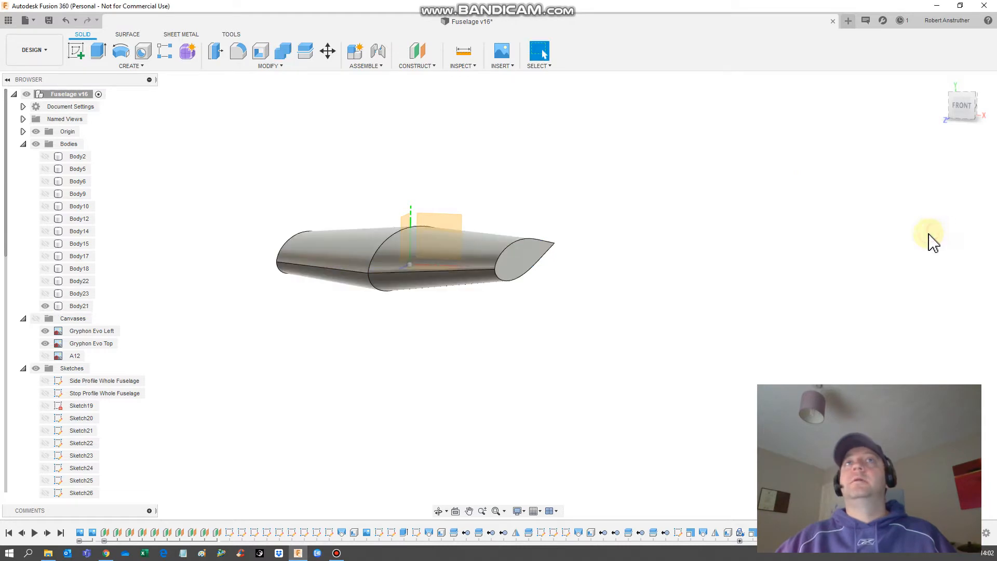
Step: Shell the joined wing body Body21 to an inside thickness of 1 mm
click(75, 312)
right_click(82, 309)
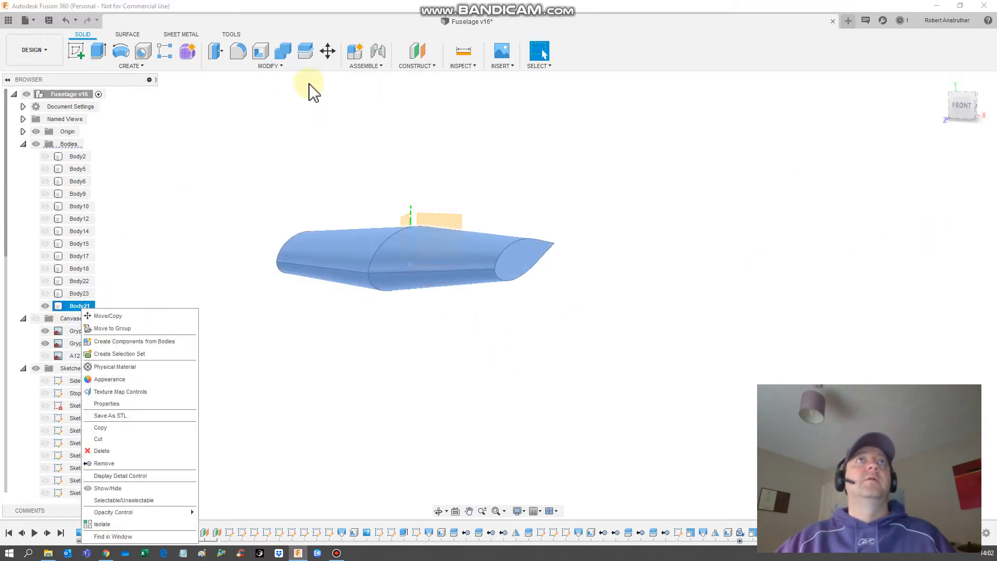
click(261, 52)
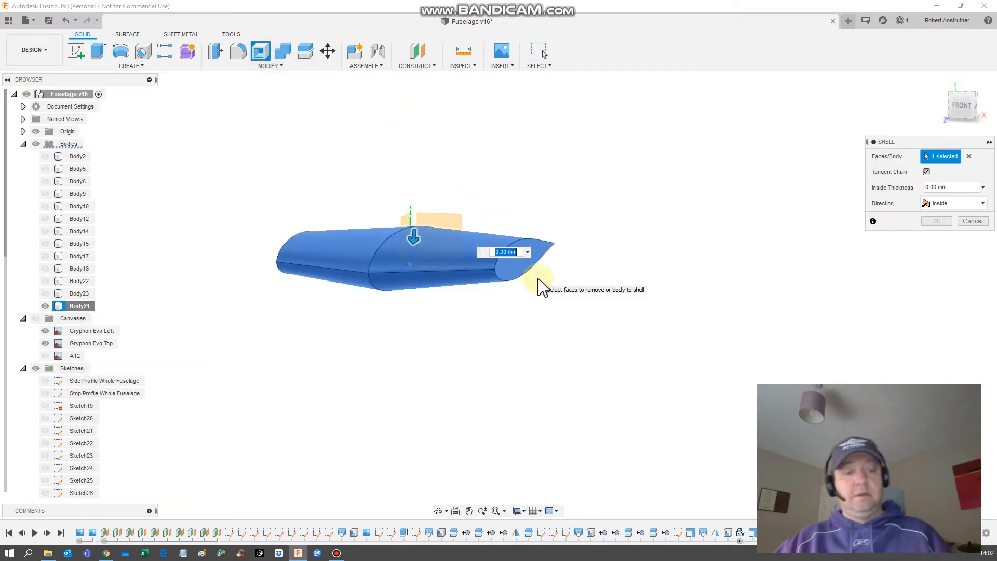
text(1)
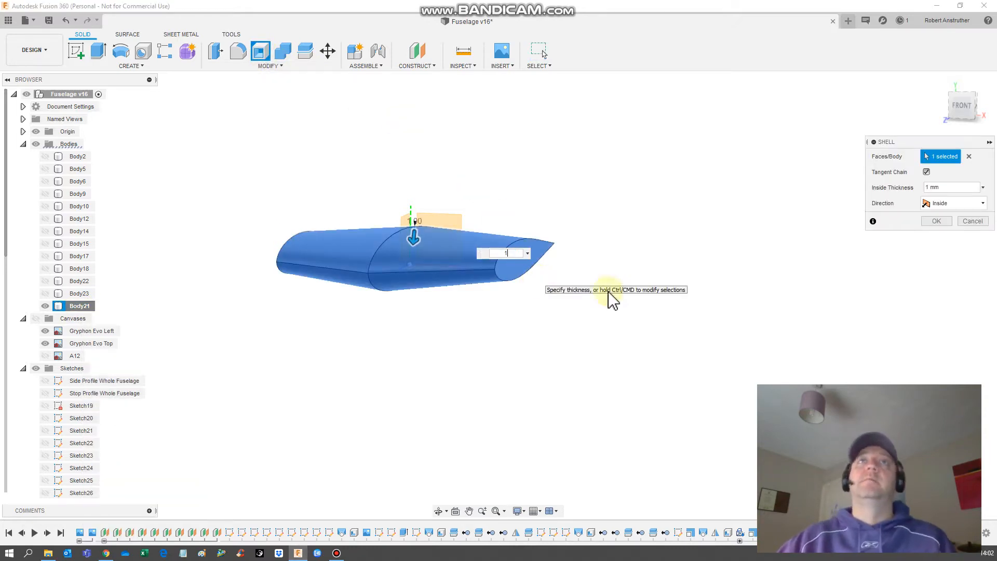
click(937, 221)
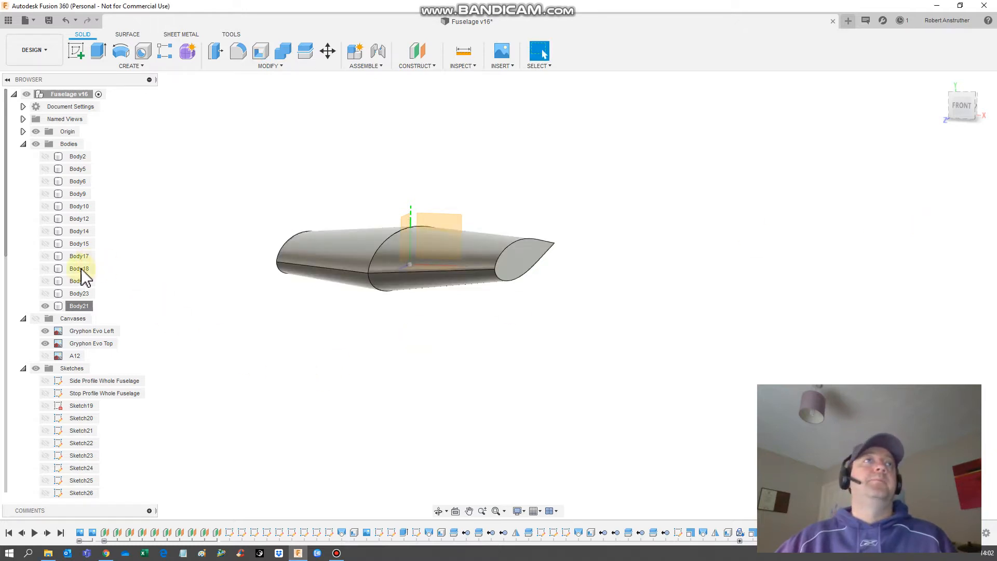
Step: Show the fuselage Body15 and split it using Body21 as the splitting tool, without extending the tool
click(46, 243)
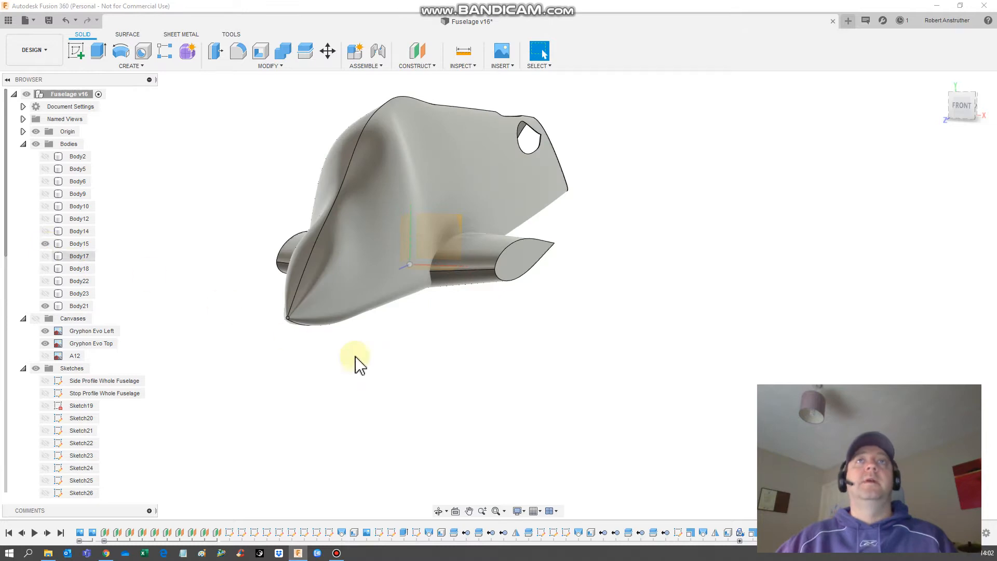
shift+middle_drag(512, 323, 518, 269)
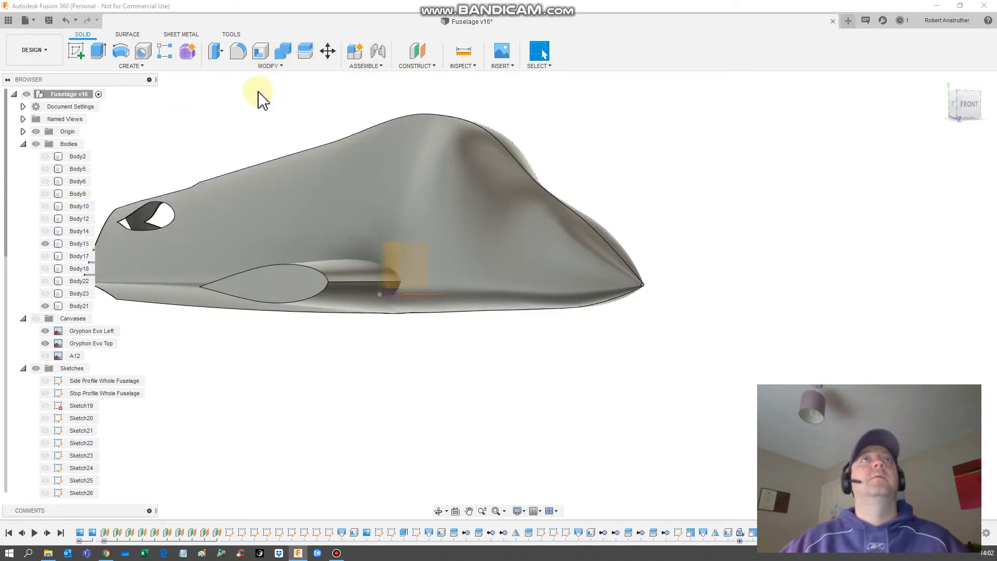
key(s)
click(298, 132)
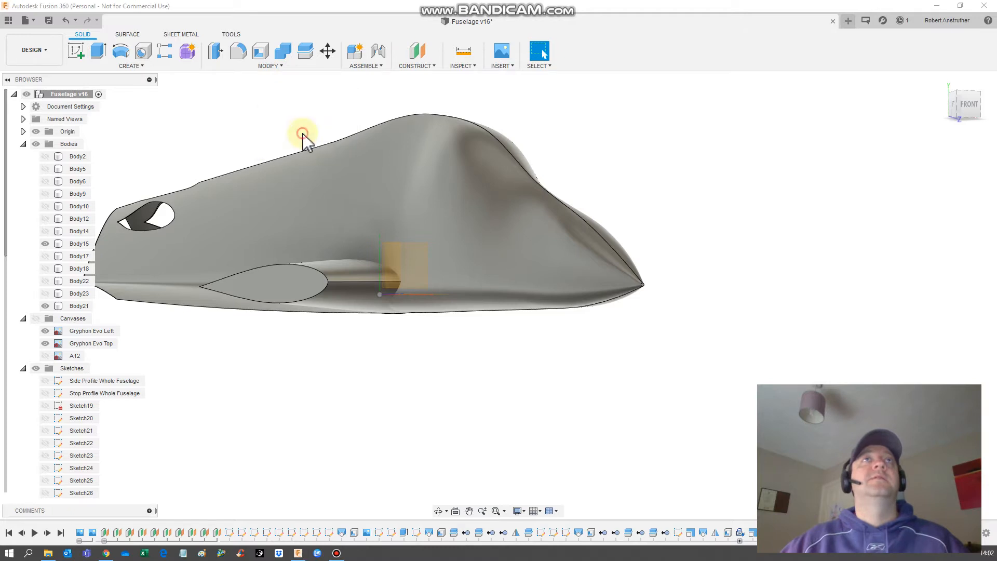
click(82, 245)
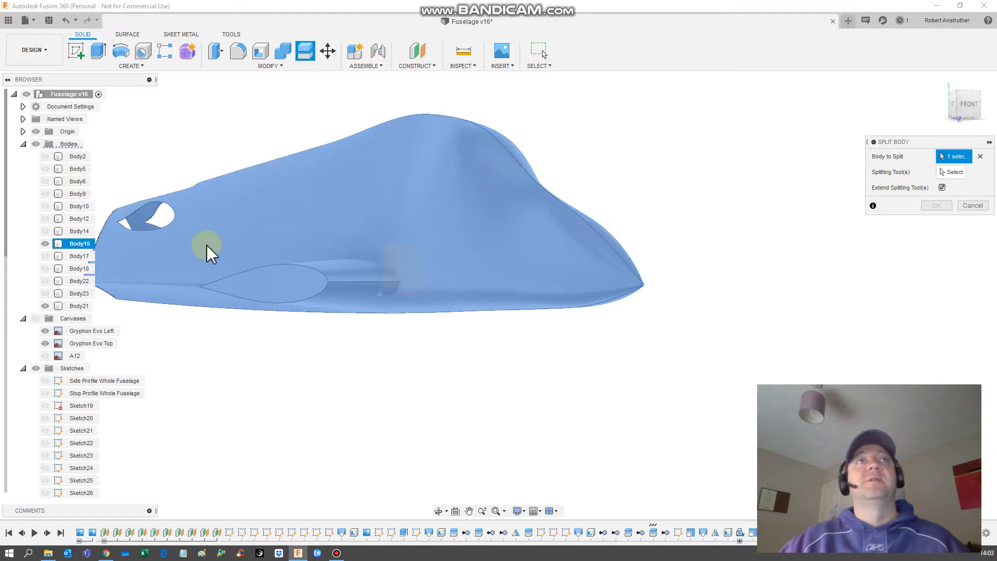
click(961, 173)
click(81, 307)
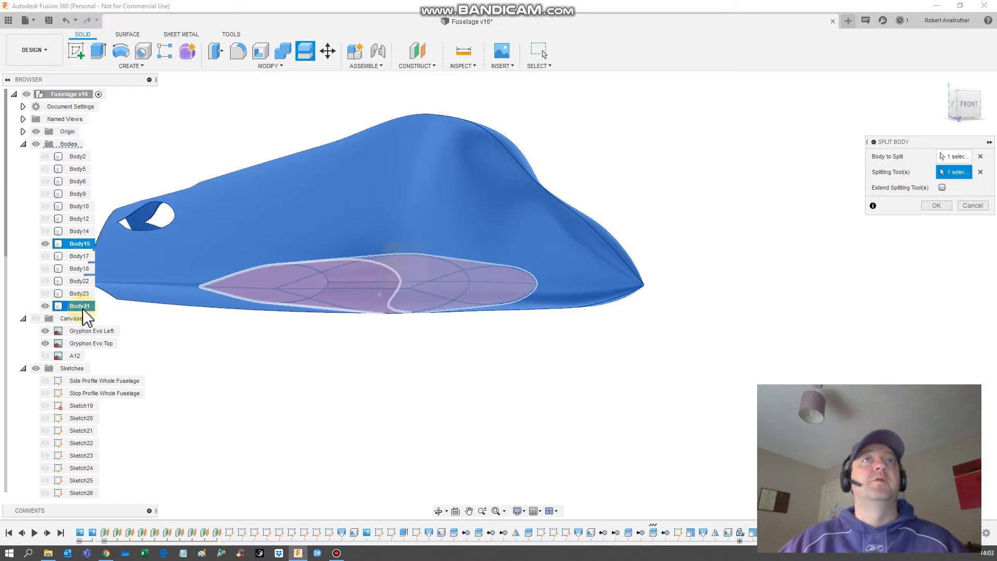
click(938, 206)
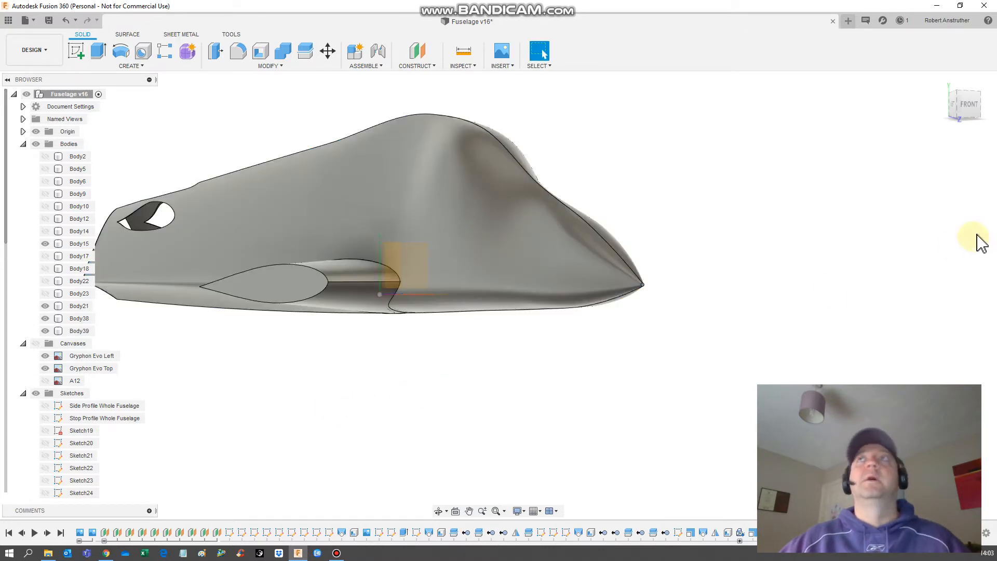
Step: Split Body21, Body38 and Body39 using the fuselage Body15 as the splitting tool, without extending the tool
click(308, 51)
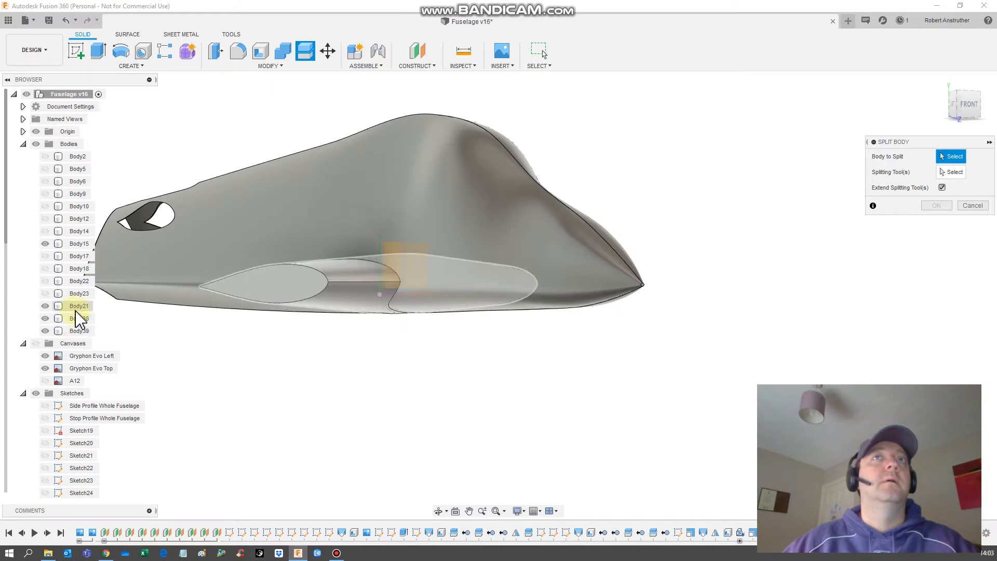
click(76, 311)
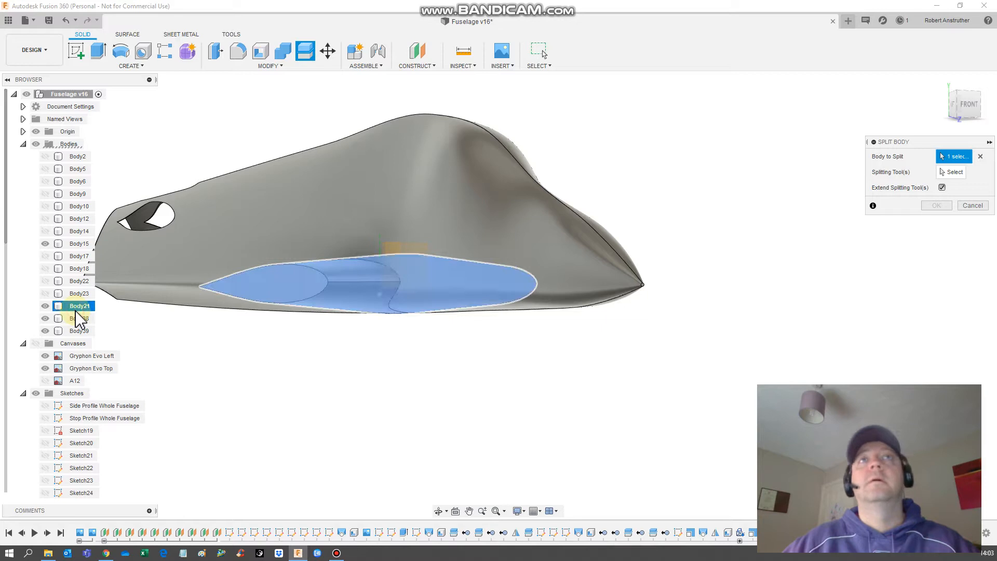
click(77, 320)
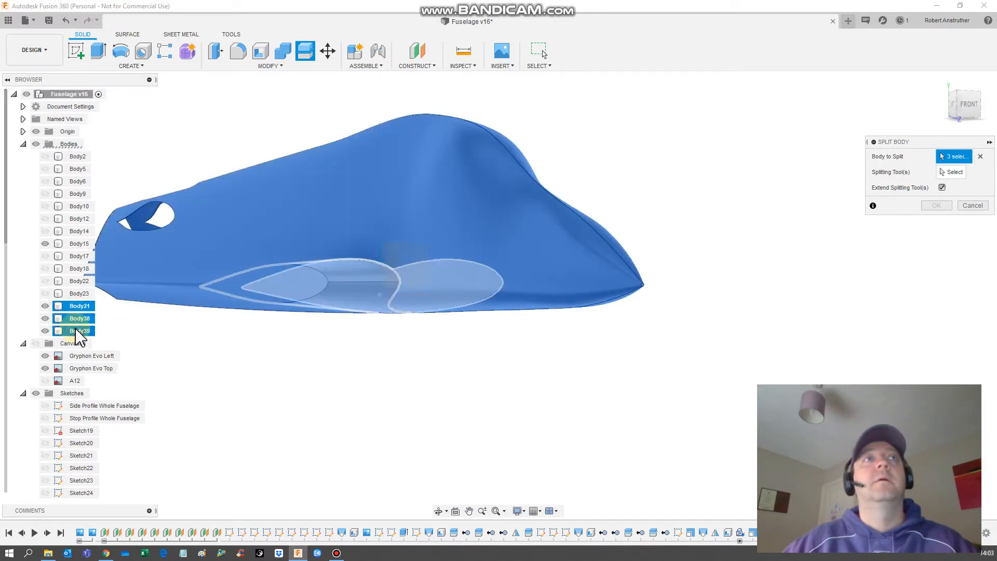
click(954, 172)
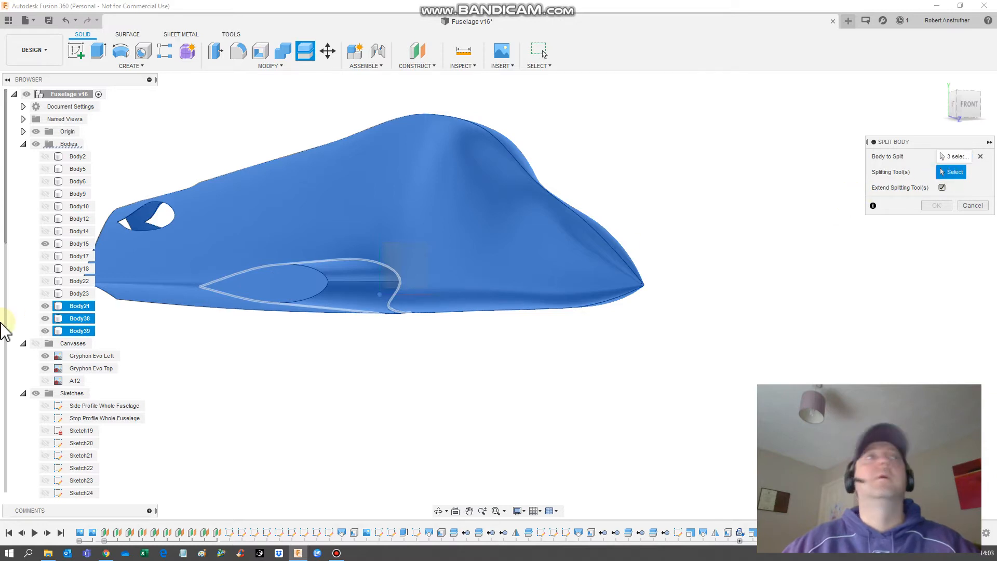
click(79, 244)
click(942, 187)
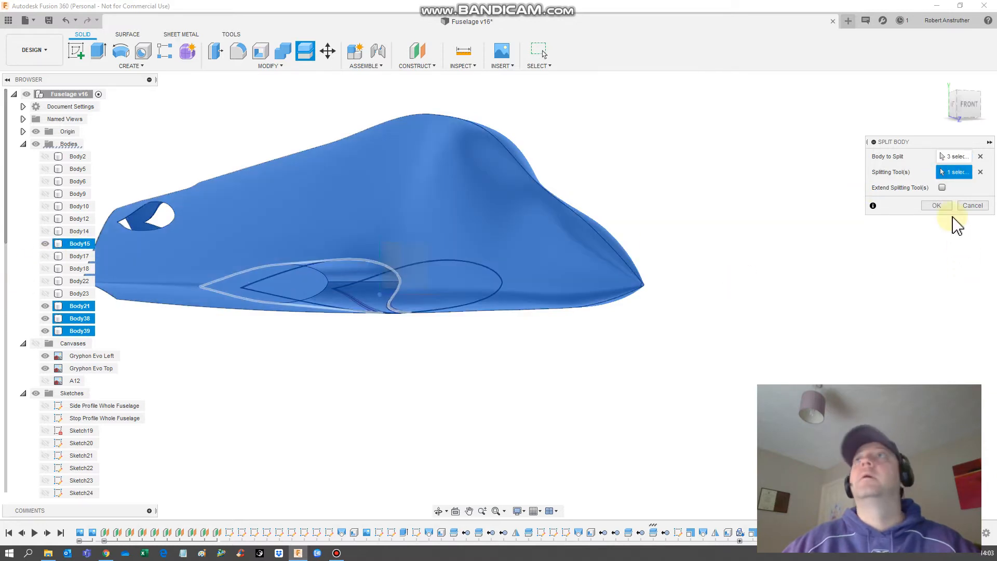
click(939, 207)
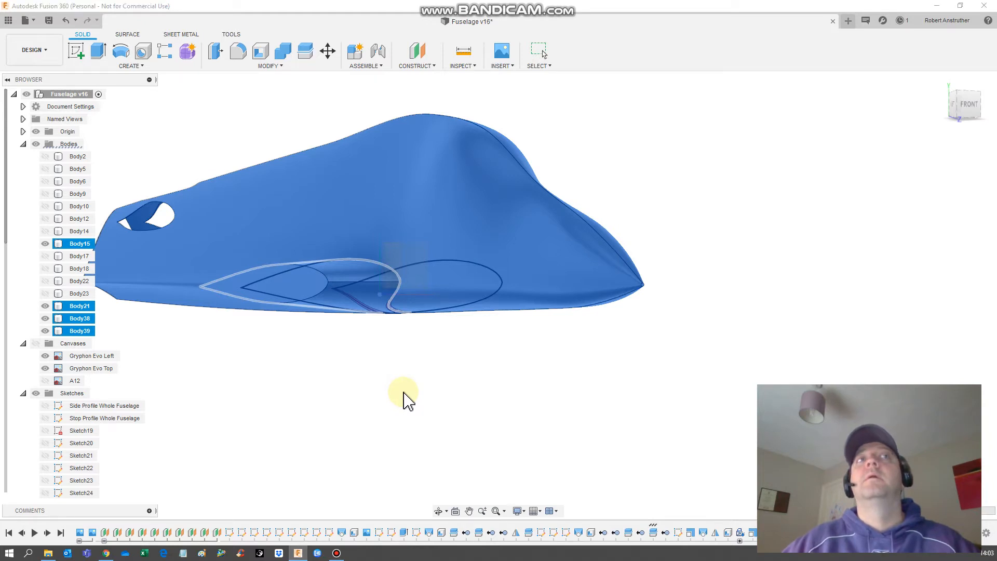
Step: Hide the split bodies Body15, Body21, Body38, Body39, Body40 and Body41
click(45, 247)
click(45, 306)
click(48, 329)
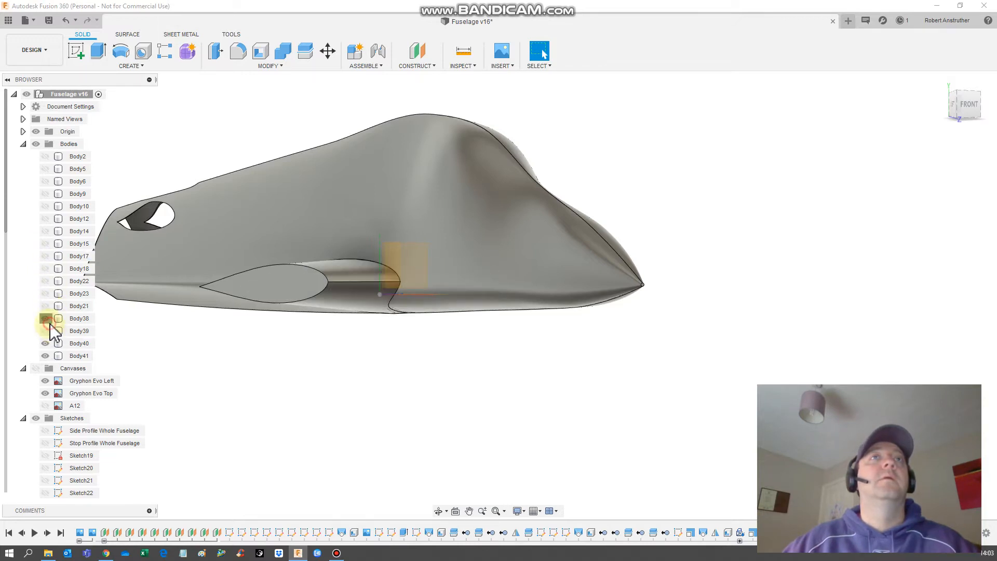
click(49, 322)
click(45, 344)
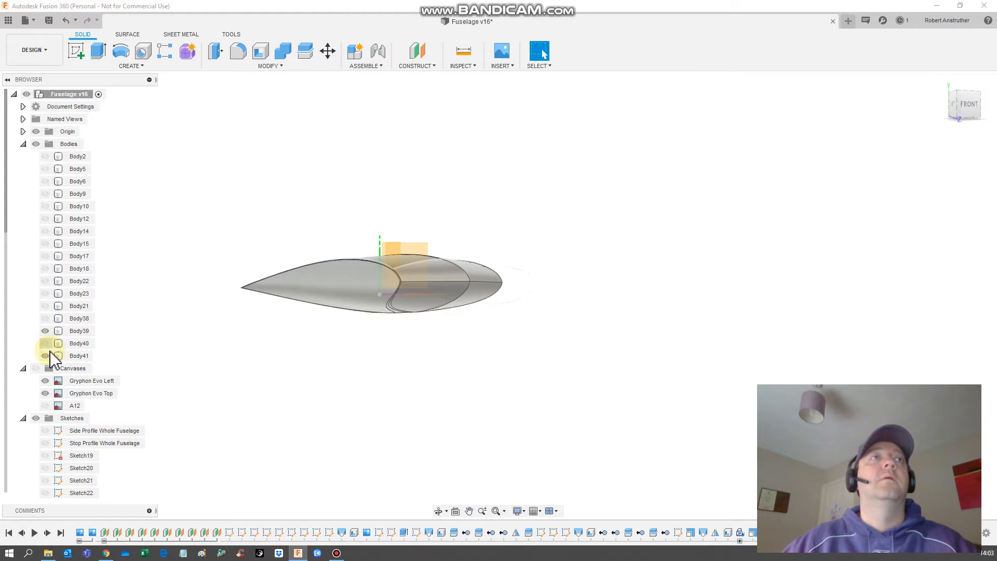
click(45, 356)
Step: Examine Body15, Body17, Body22, Body23 and Body21 one at a time to identify the pieces
click(45, 244)
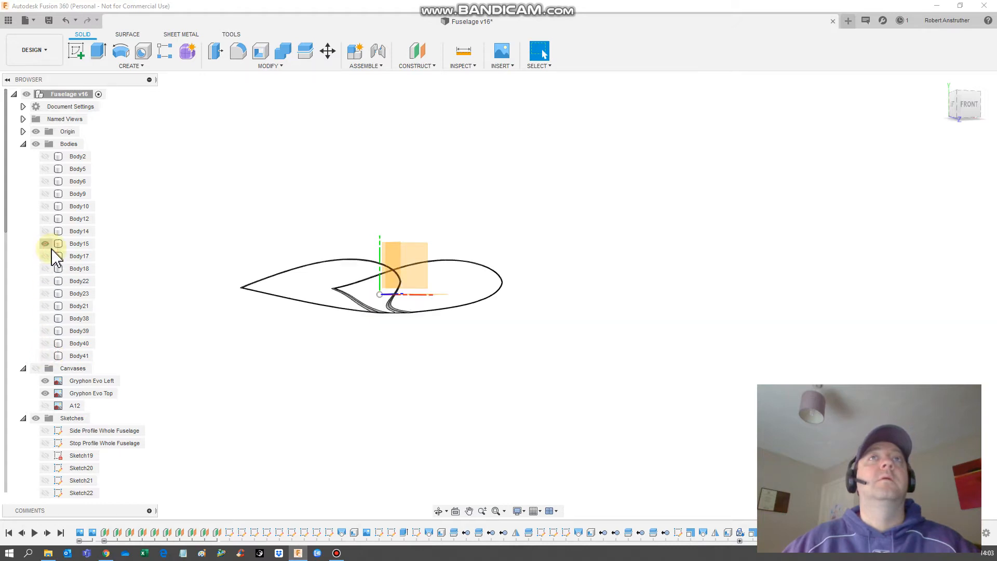
click(45, 244)
click(45, 256)
click(45, 256)
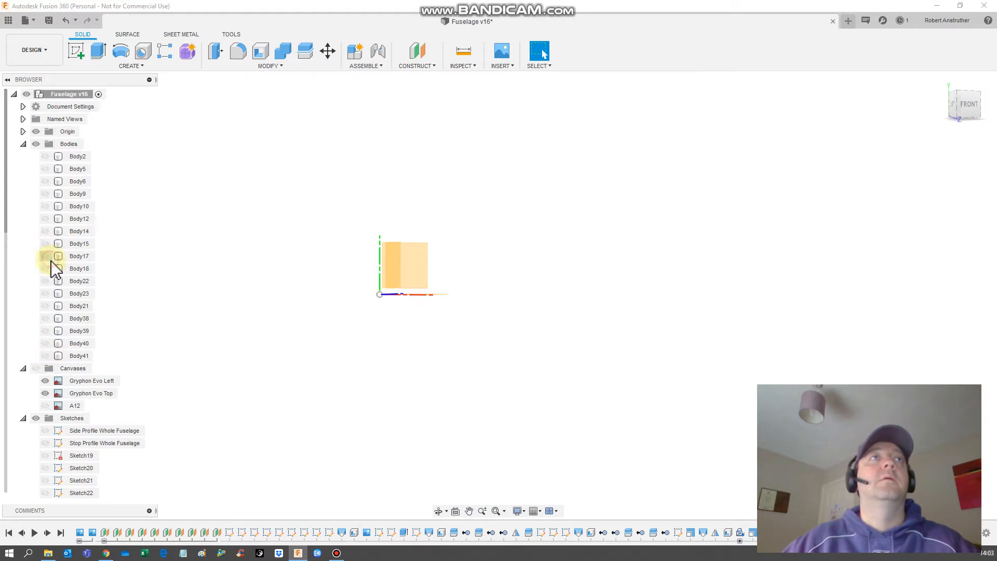
click(51, 244)
click(51, 244)
click(45, 281)
click(46, 281)
click(46, 294)
click(46, 293)
click(46, 306)
click(45, 306)
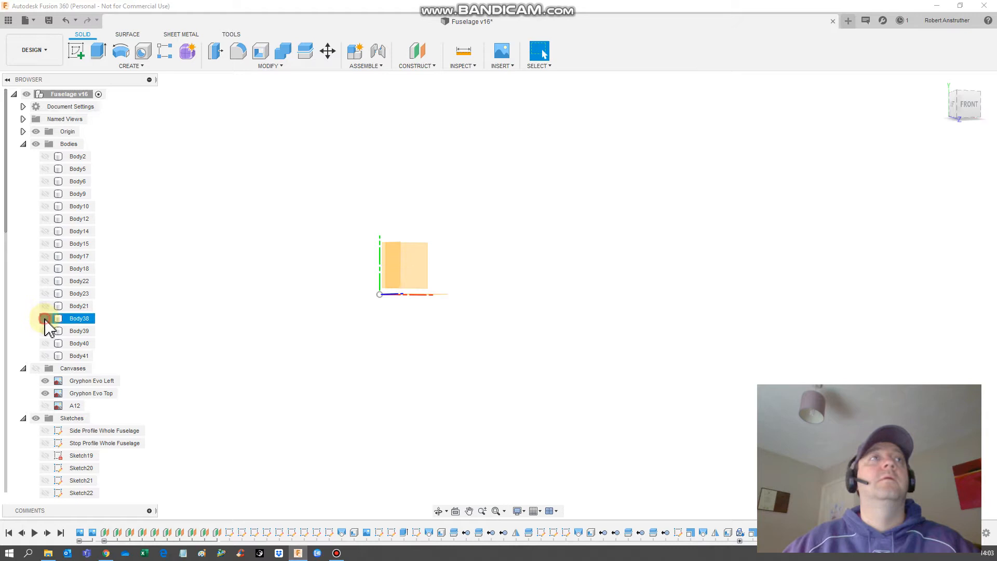
Step: Display the fuselage with both outer wing pieces by showing Body38, Body21 and Body40, keeping Body39 hidden
click(45, 319)
click(46, 306)
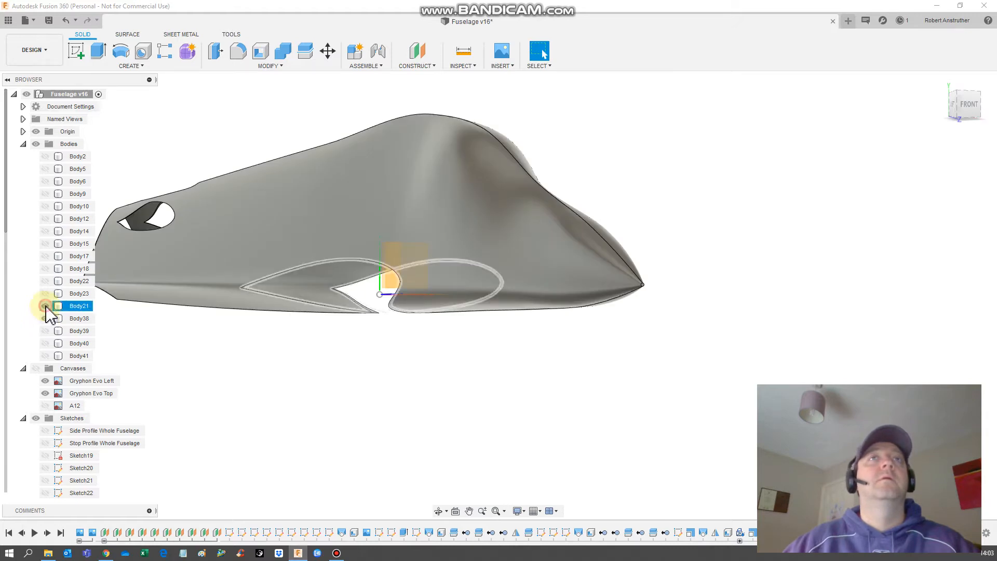
click(45, 331)
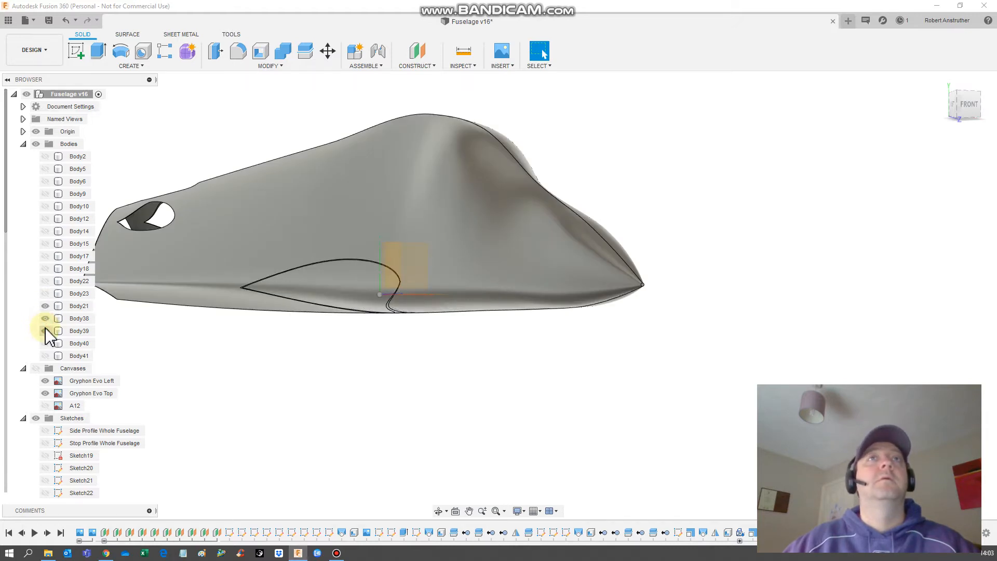
click(45, 331)
click(45, 344)
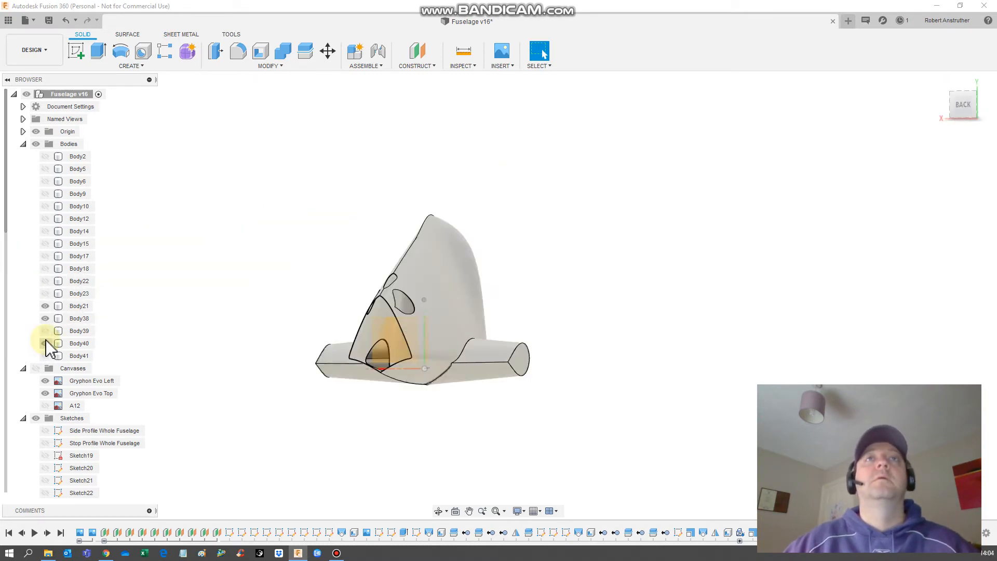
Step: Try to delete the interior piece Body39 even though other timeline features reference it
click(325, 278)
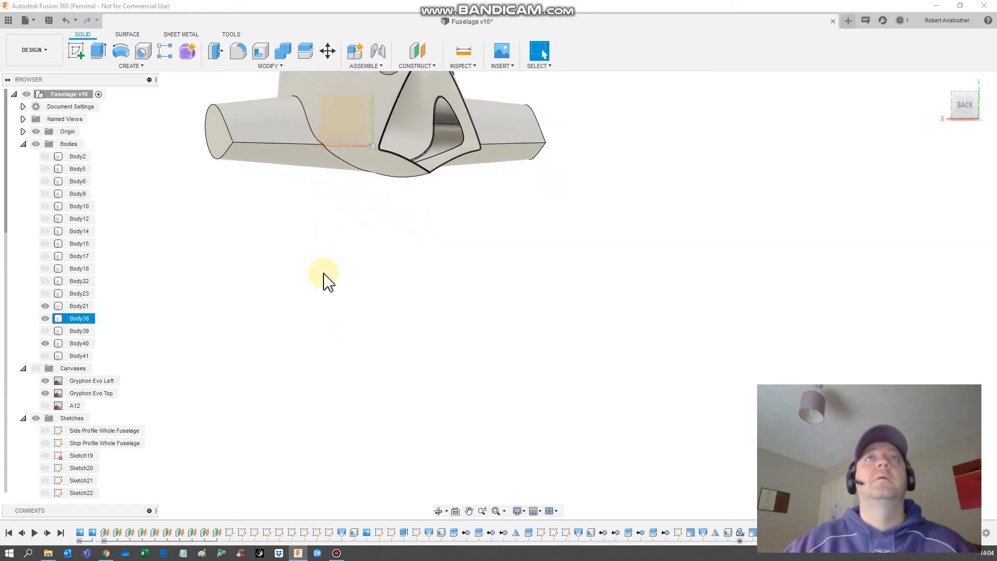
click(47, 331)
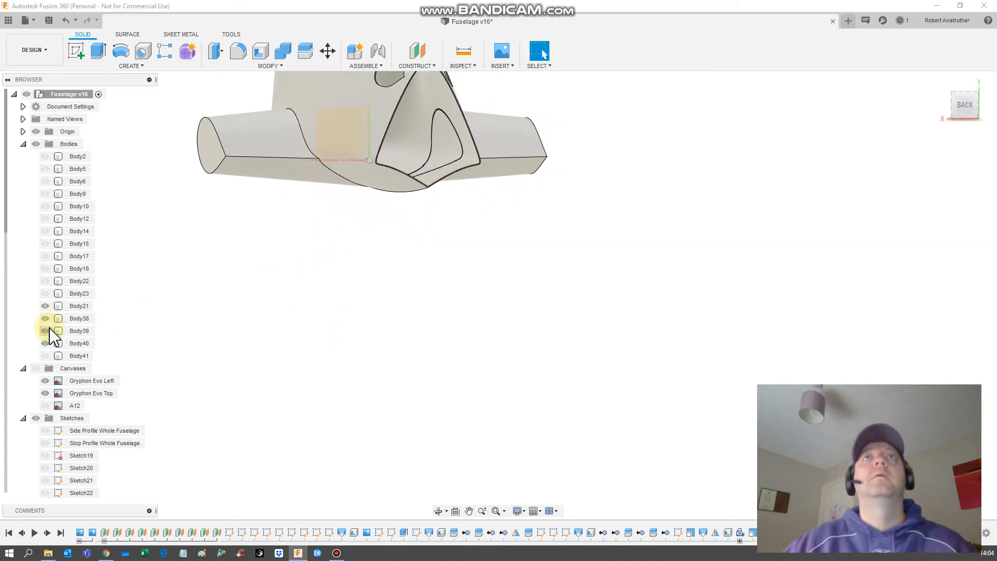
click(46, 331)
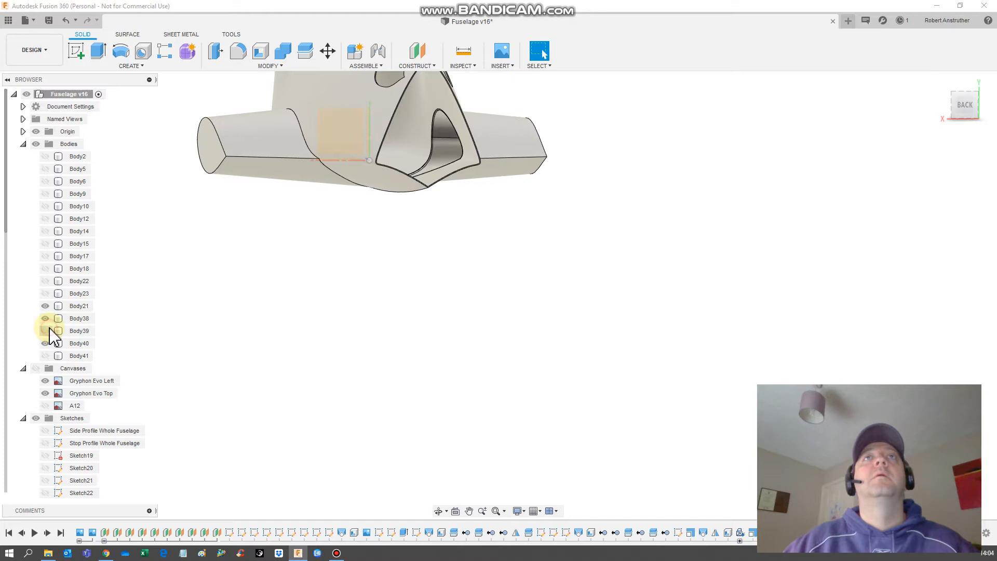
click(79, 331)
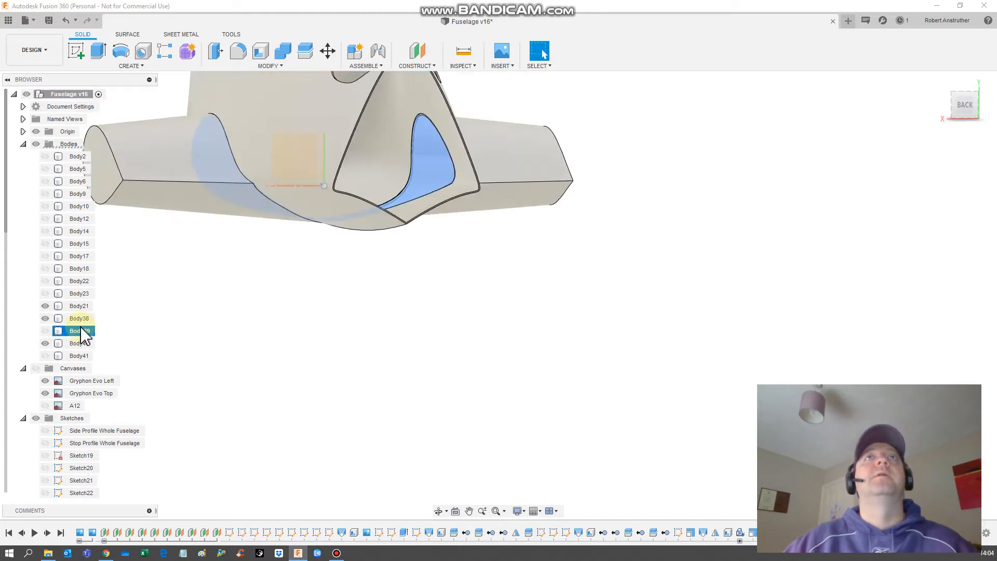
right_click(80, 332)
click(101, 234)
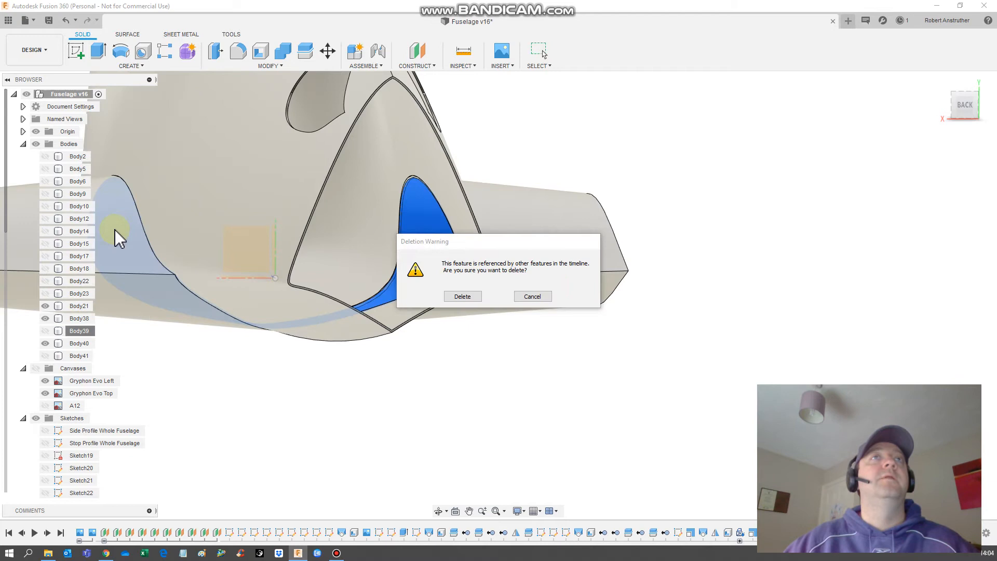
click(454, 298)
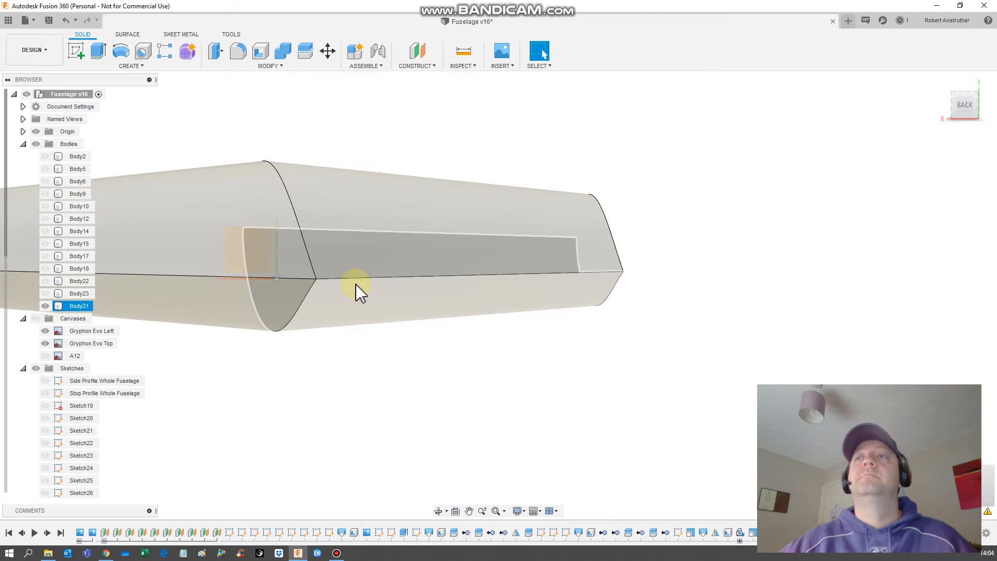
Step: Undo the deletion of Body39
scroll(356, 284, down, 4)
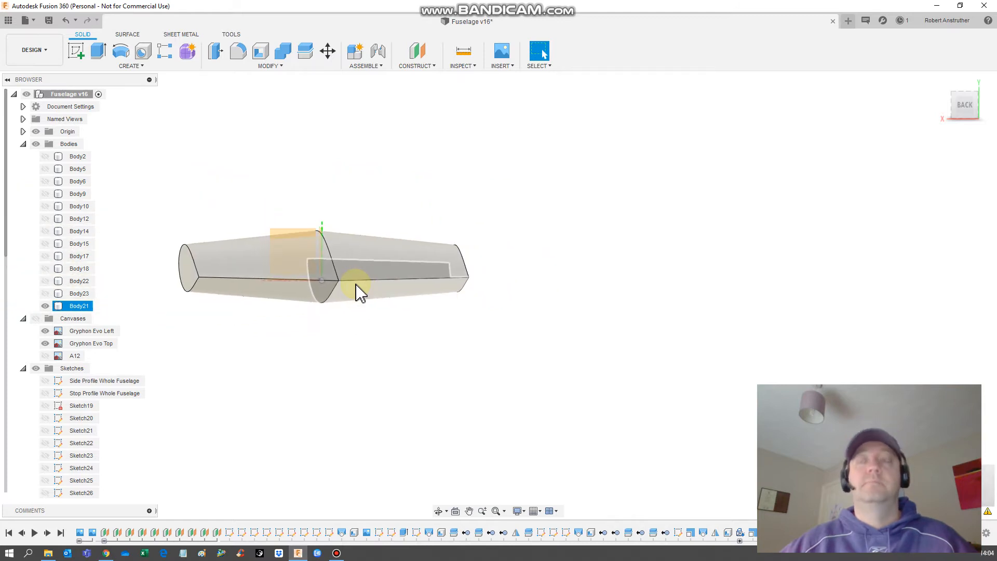
key(ctrl+z)
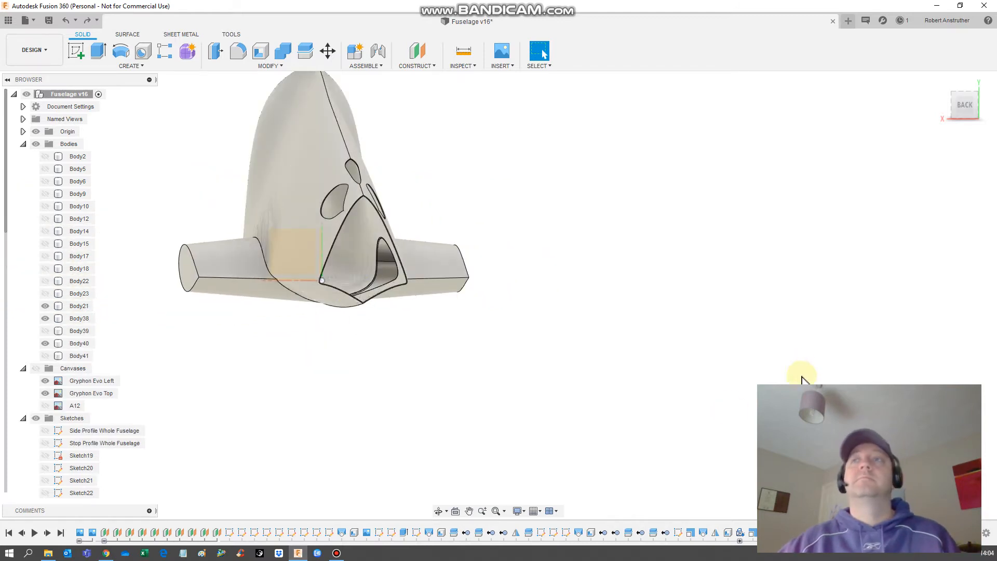
scroll(283, 278, down, 3)
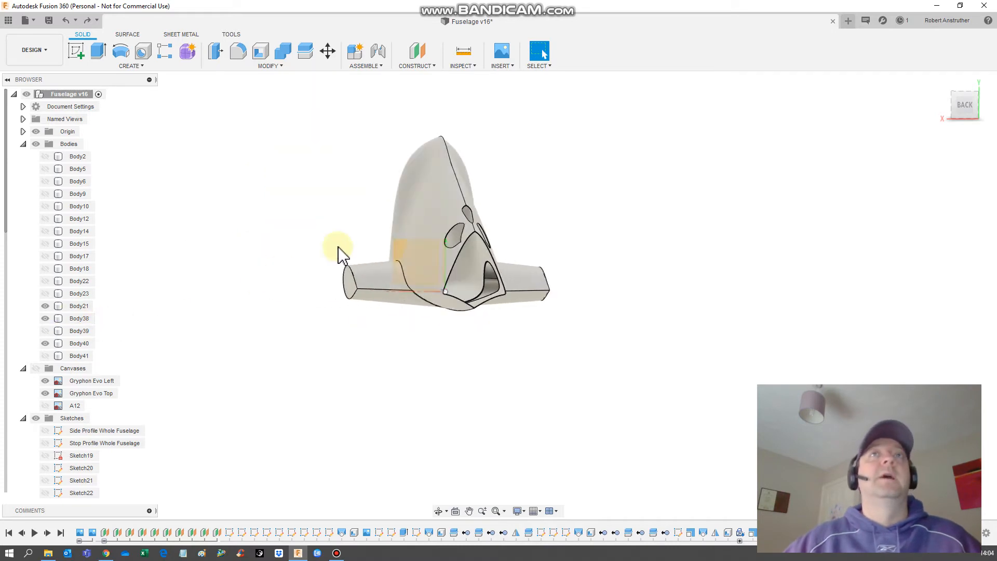
Step: Hide the displayed bodies Body21, Body38 and Body40
scroll(363, 217, up, 5)
click(45, 307)
click(43, 348)
click(45, 319)
click(45, 344)
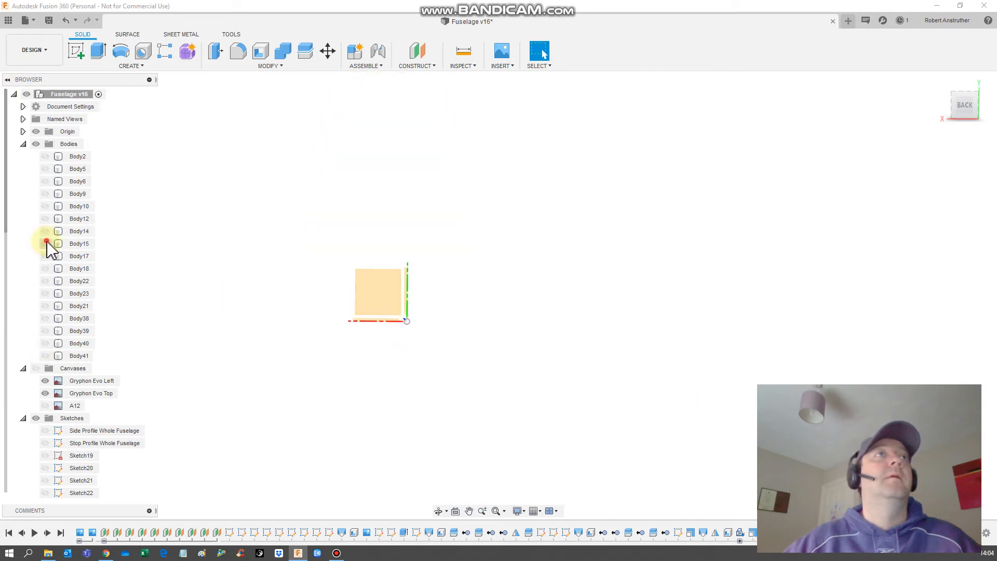
Step: Show Body15 and check Body18 and Body23 one at a time against it to identify the pieces
click(46, 243)
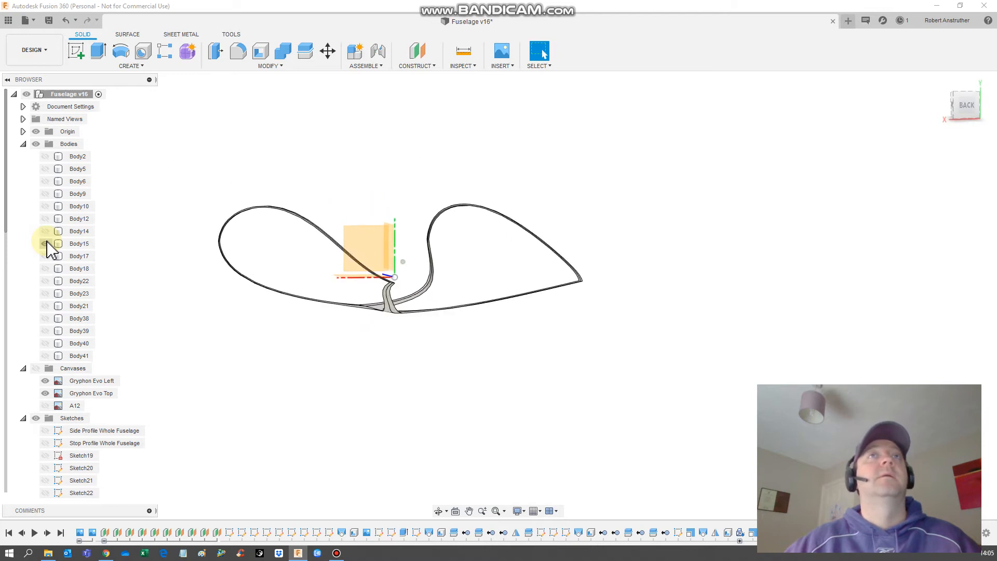
click(46, 269)
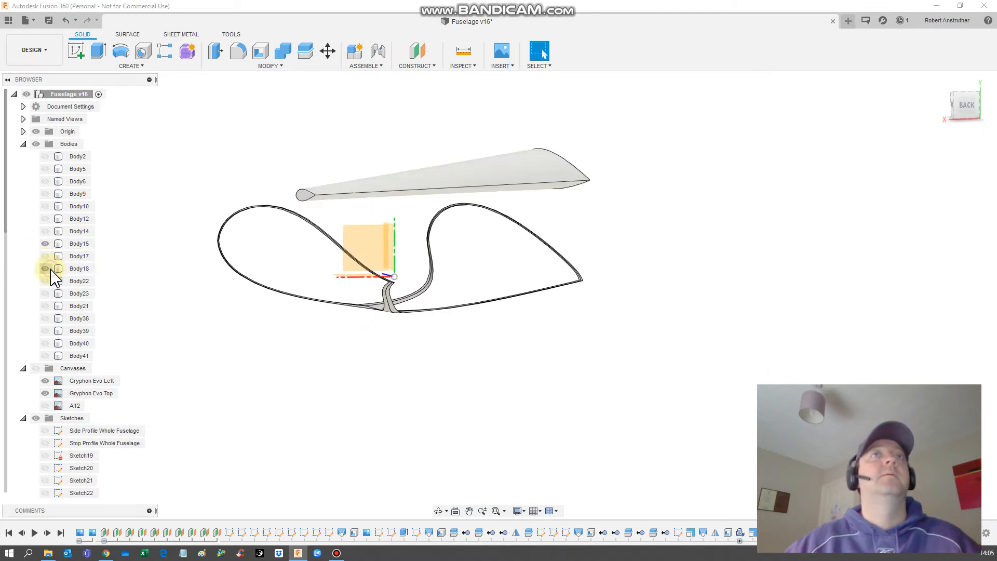
click(45, 269)
click(46, 295)
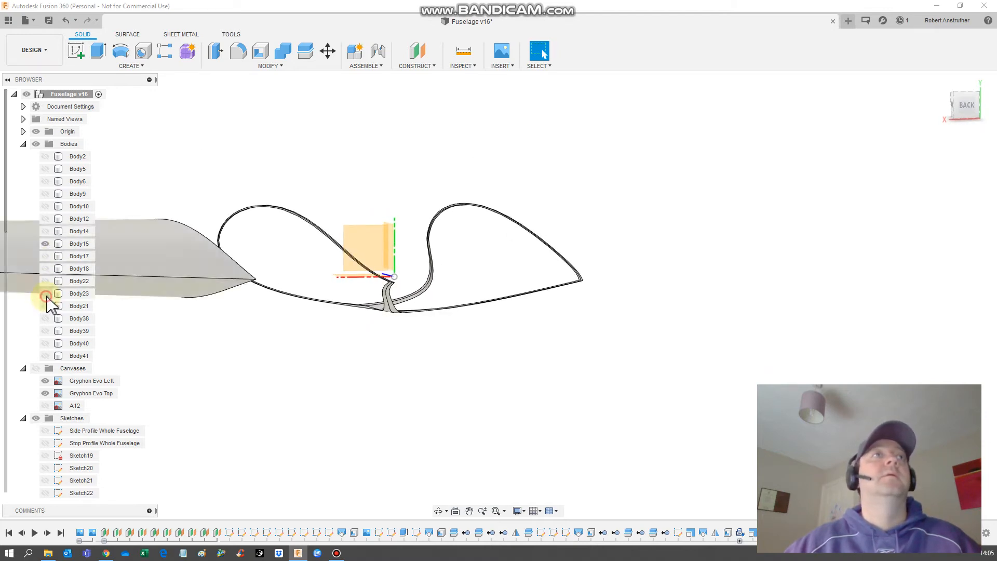
click(46, 295)
Step: Display Body21, Body38, Body39 and Body40 alongside Body15 to examine how the fuselage and wing pieces fit together
click(46, 306)
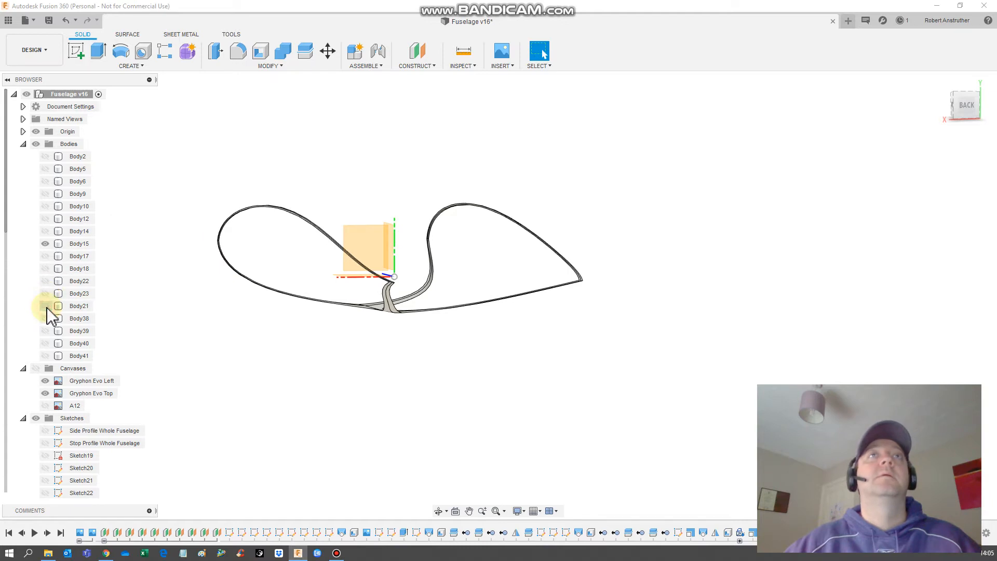
click(45, 319)
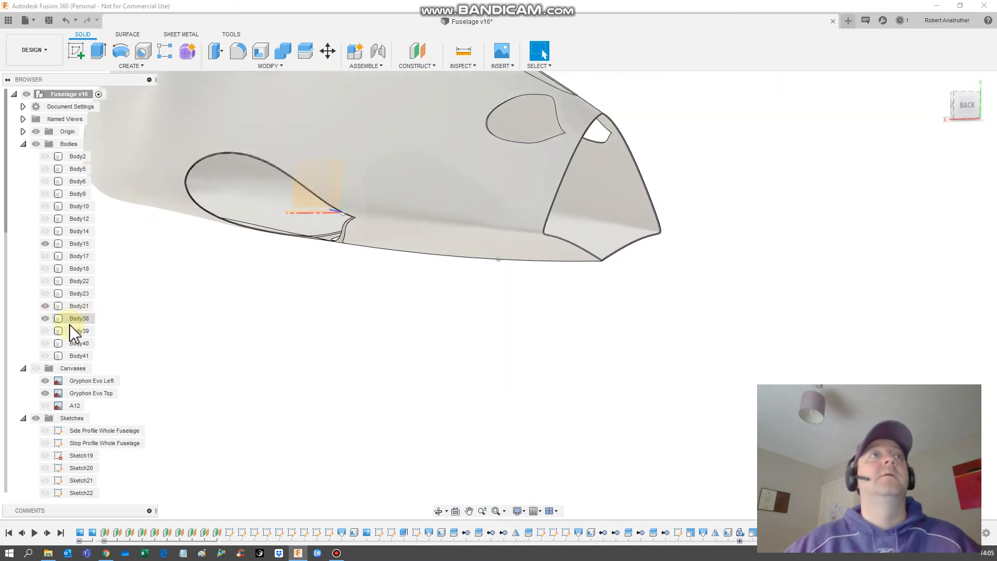
click(47, 331)
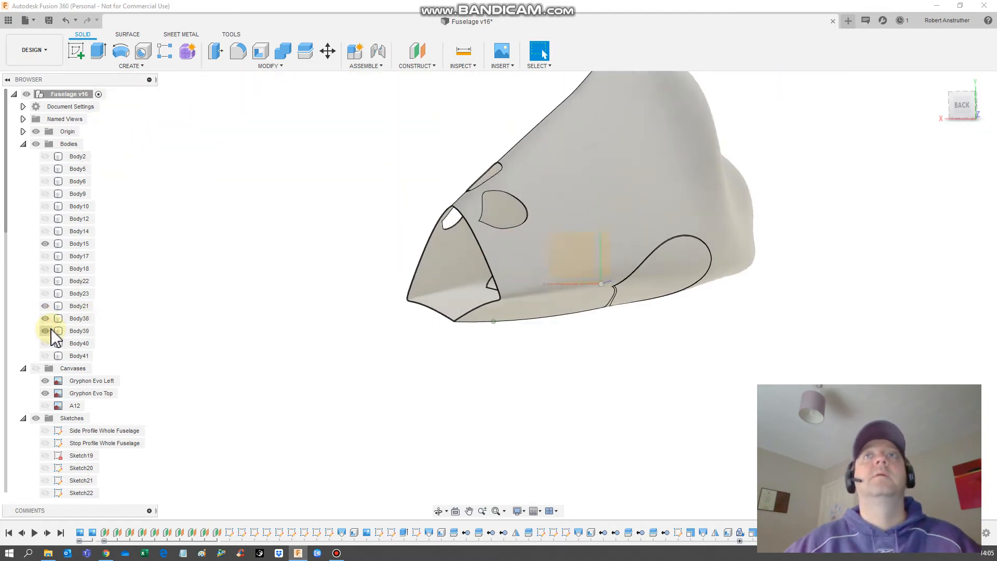
click(78, 244)
ctrl+click(74, 306)
ctrl+click(79, 319)
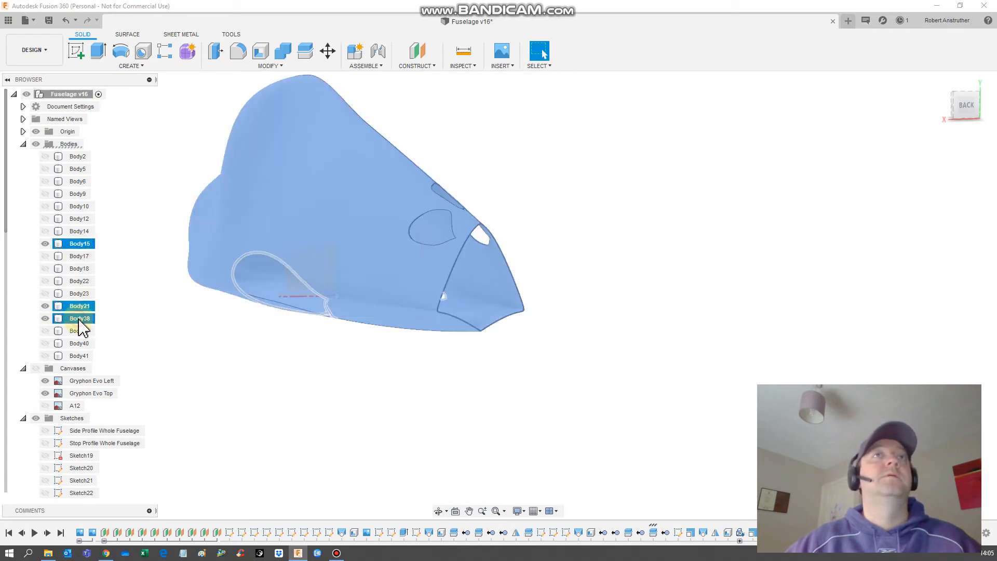
click(265, 345)
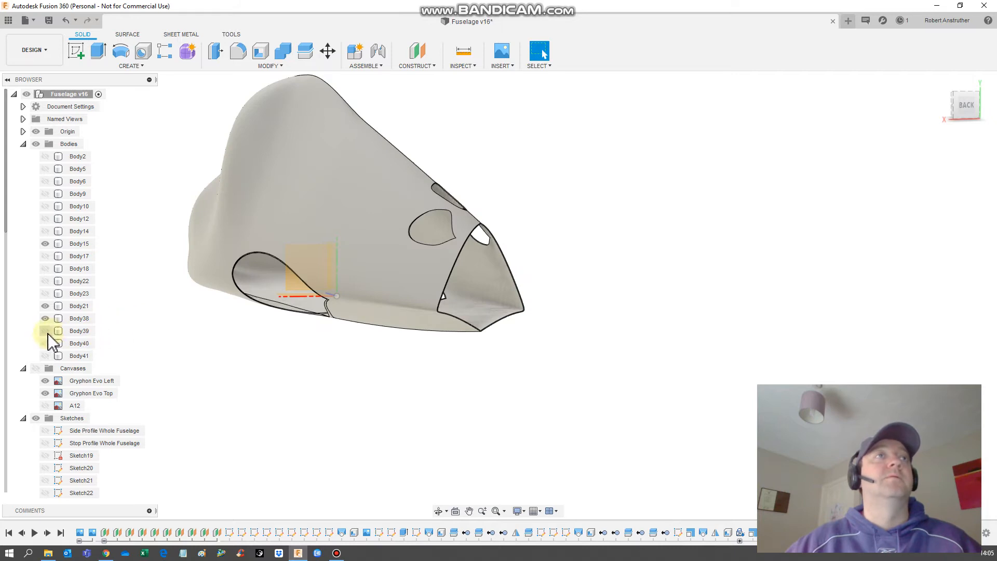
click(46, 332)
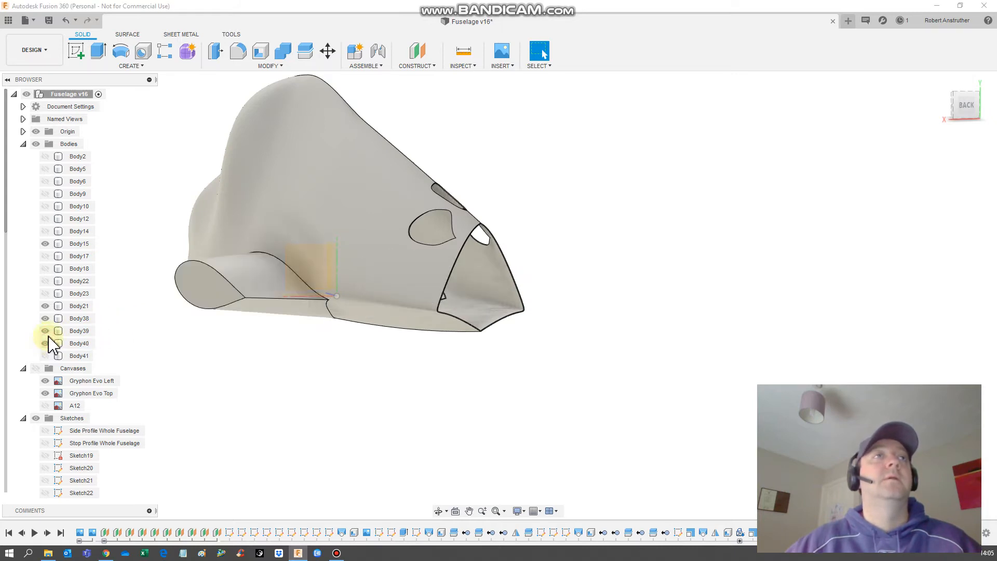
Step: Hide Body39, Body38, Body21 and Body15, leaving only the outer wing body Body40 displayed
click(46, 331)
click(46, 318)
click(46, 306)
click(47, 247)
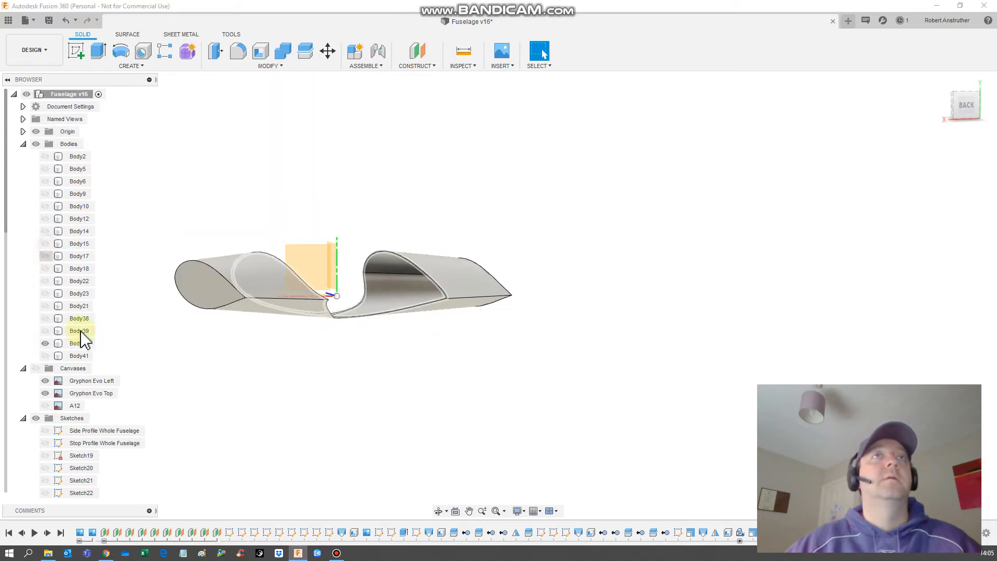
Step: Check the interior wing section Body41 against the outer wings and remove it with the Remove command
click(47, 356)
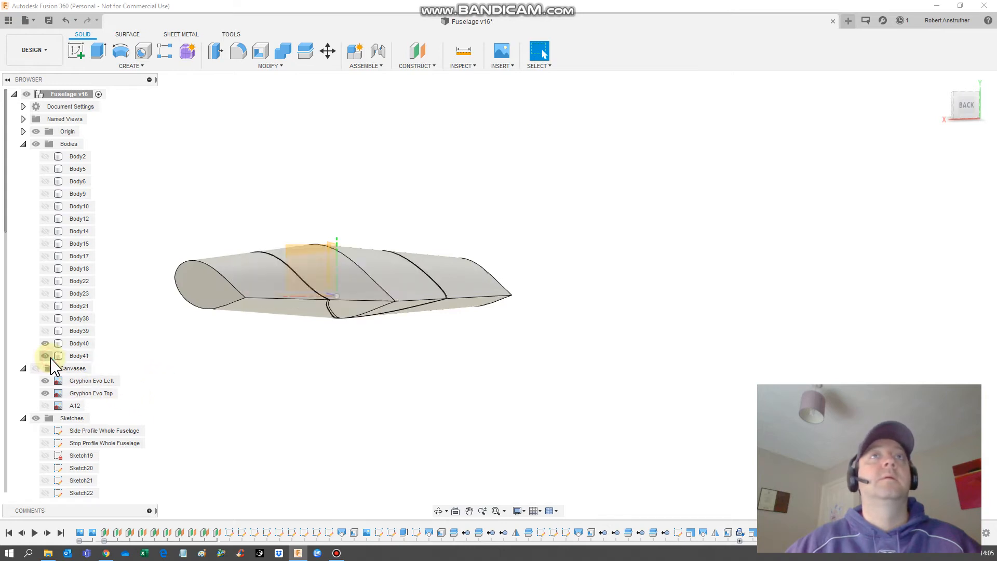
click(48, 357)
right_click(80, 356)
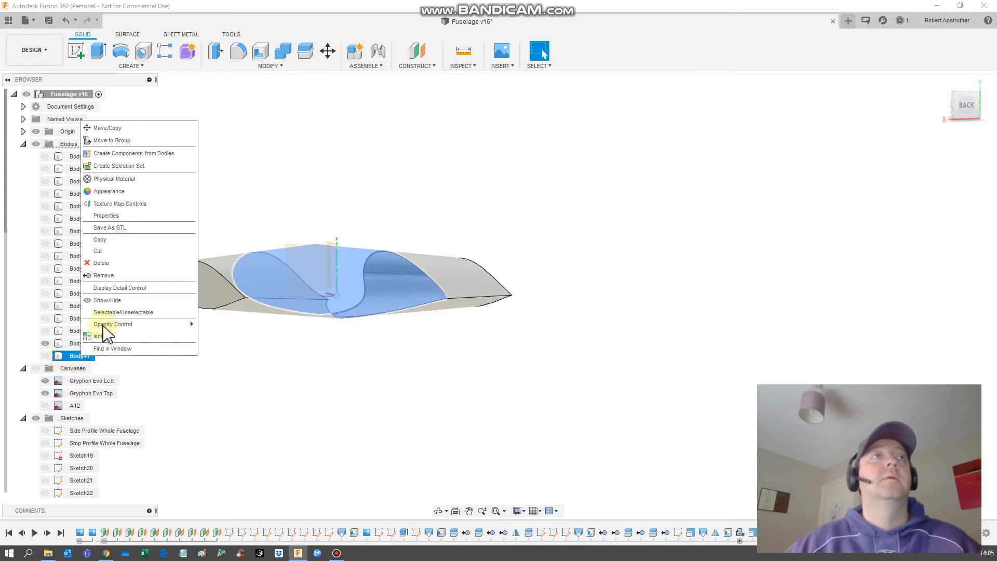
click(104, 275)
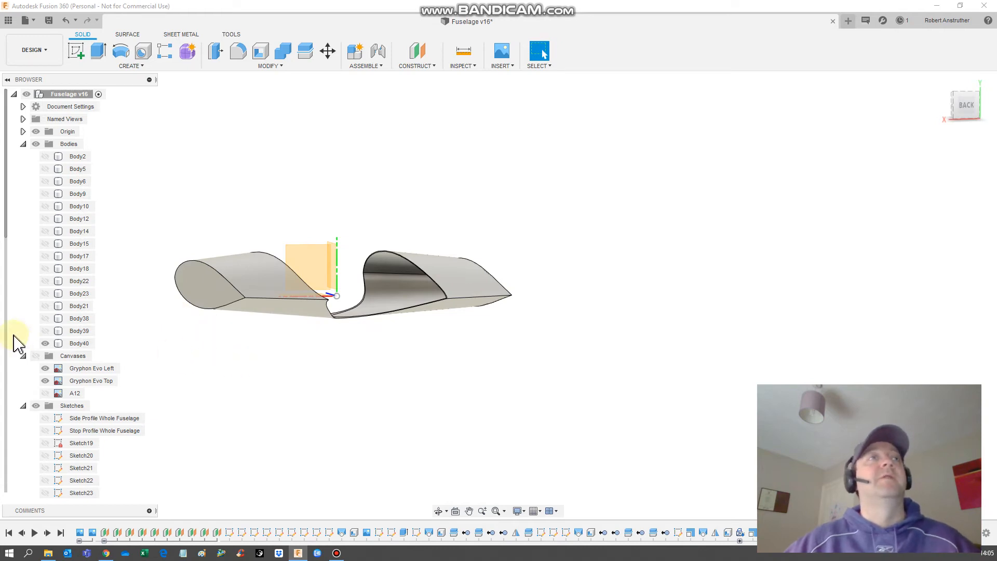
Step: Show Body15, Body21 and Body38 together with Body40, keeping Body22 and Body23 hidden
click(48, 244)
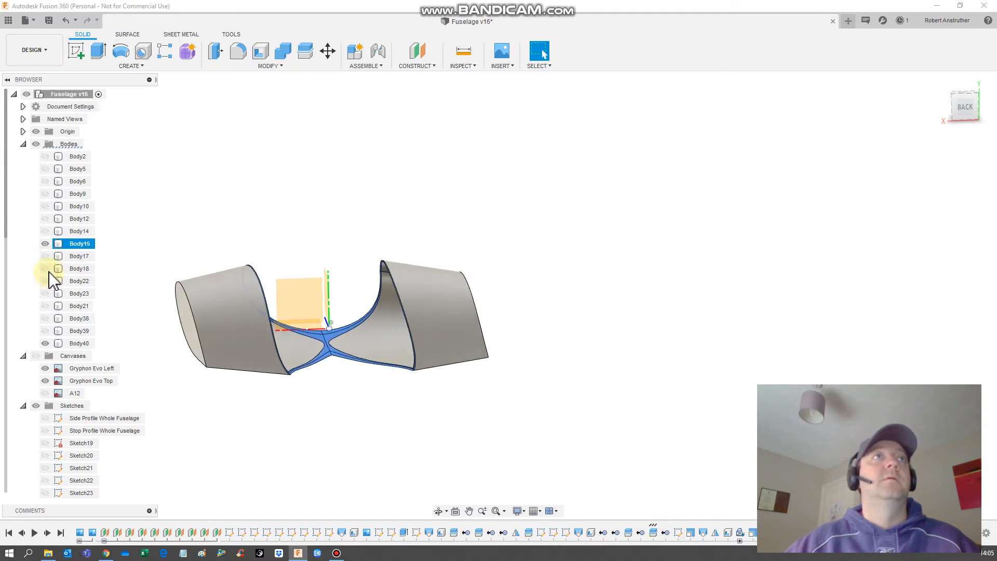
click(45, 282)
click(48, 283)
click(47, 293)
click(47, 292)
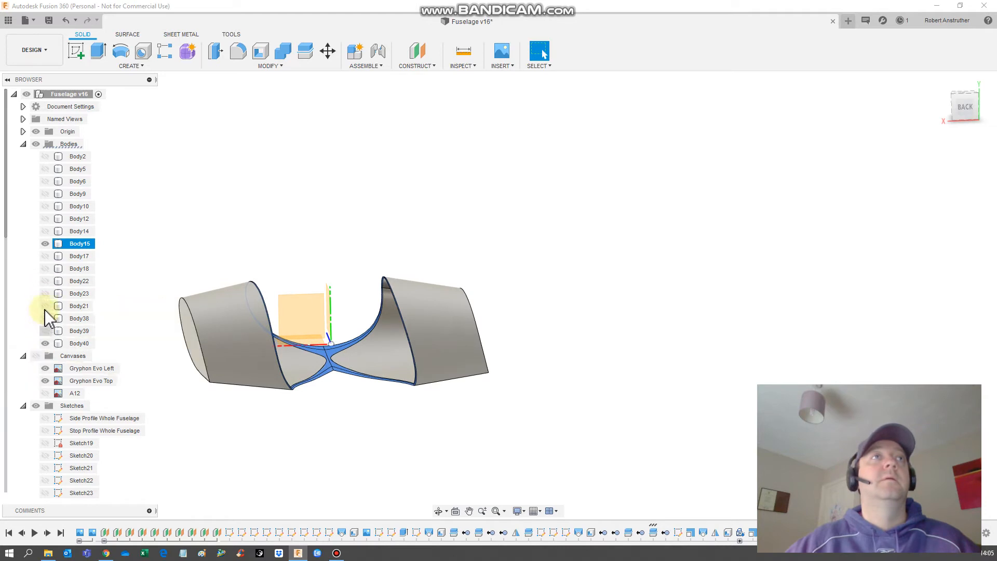
click(45, 310)
click(46, 310)
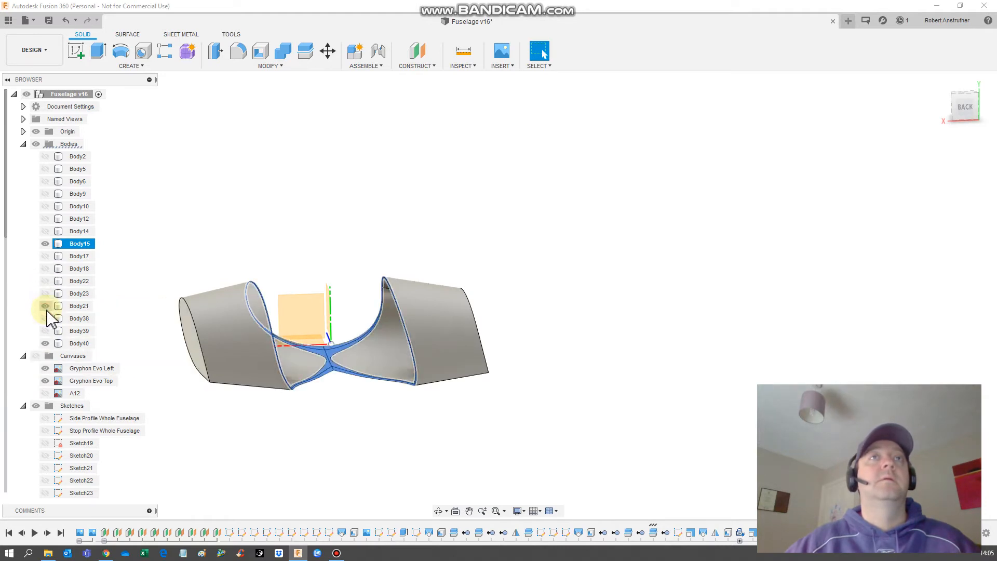
click(45, 318)
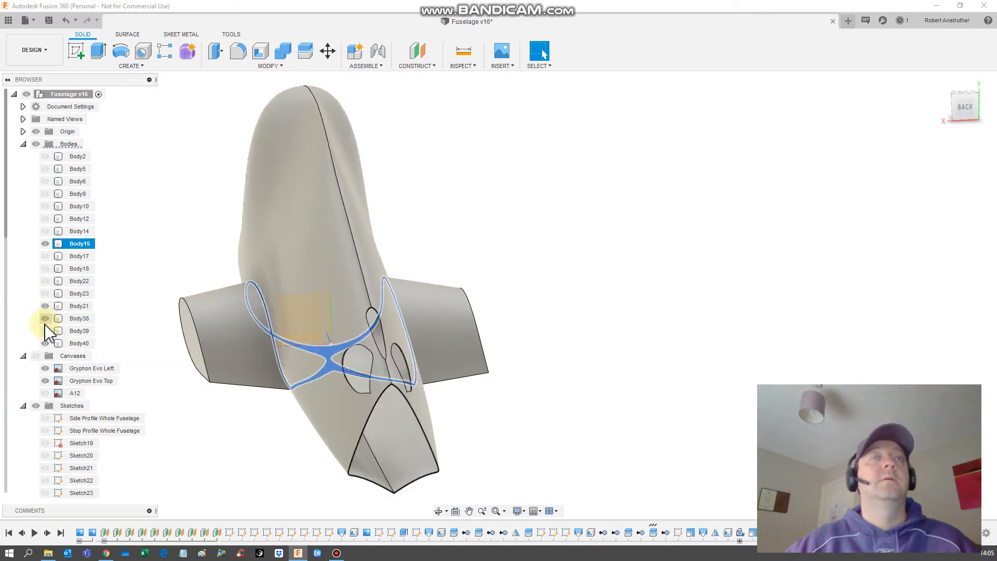
Step: Check the piece Body39 inside the fuselage, hide it and remove it with the Remove command
click(45, 331)
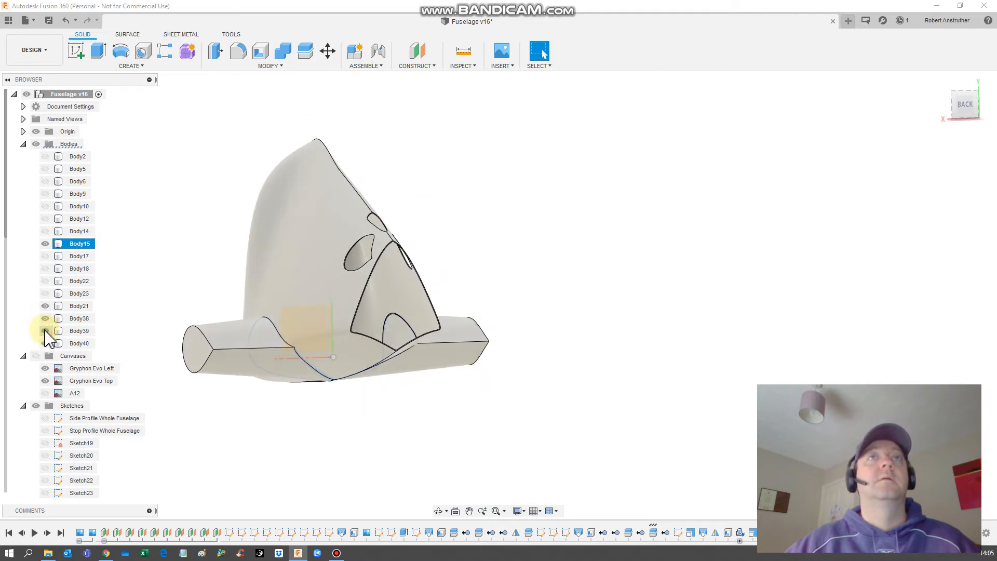
click(45, 331)
click(77, 331)
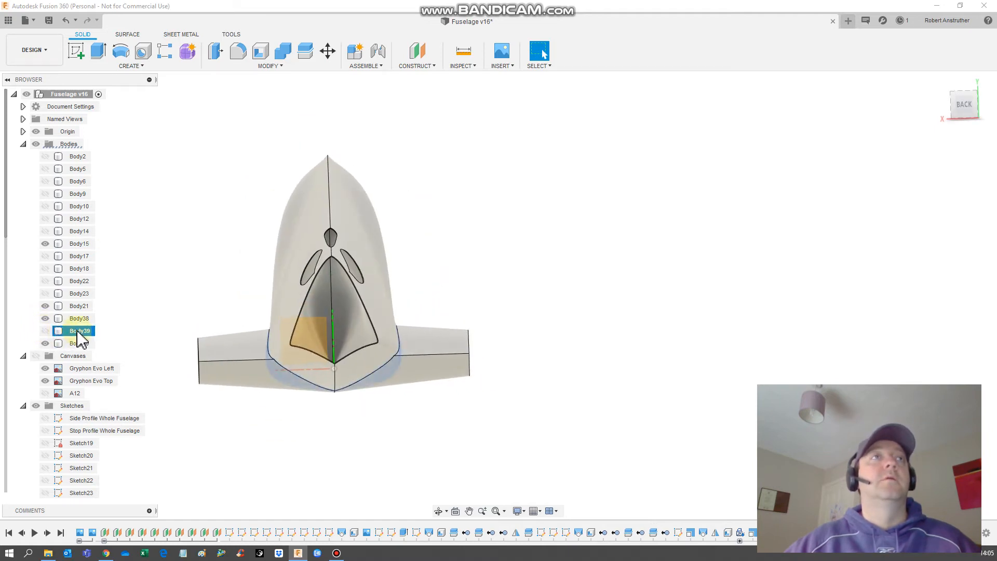
right_click(78, 333)
click(99, 248)
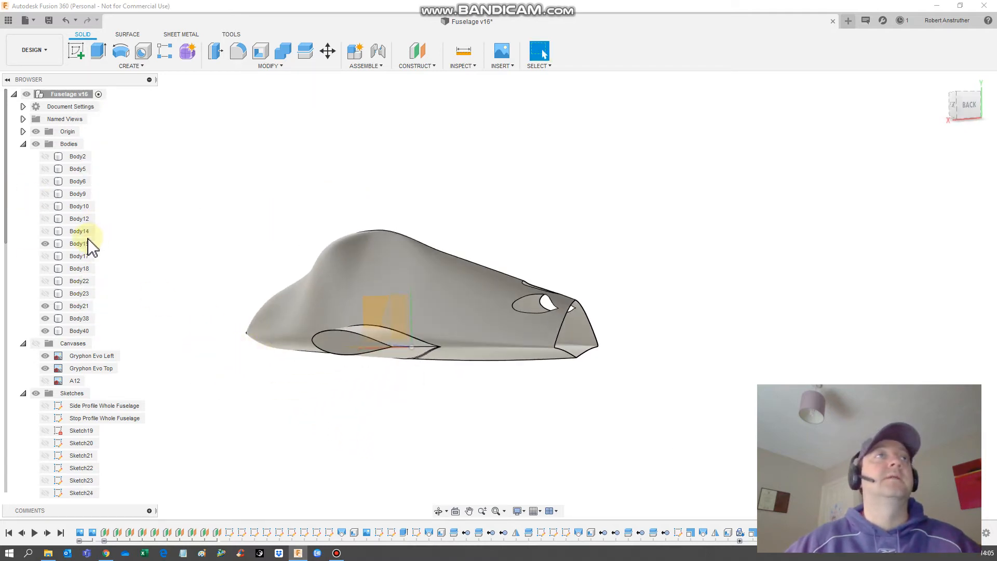
Step: Combine Body15 as the target with Body21, Body38 and Body40 using the Join operation, without a new component or keeping the tools
ctrl+click(79, 308)
ctrl+click(83, 320)
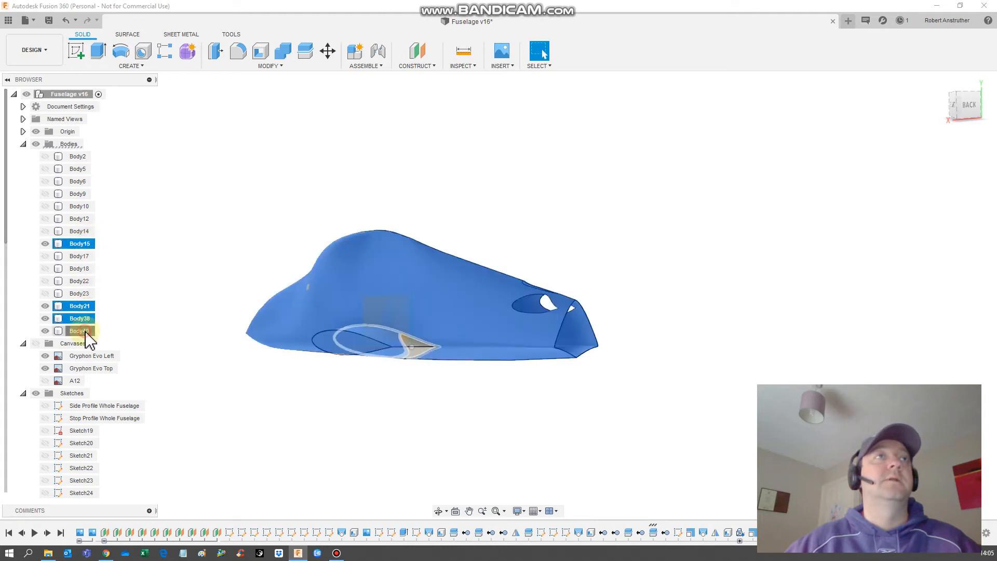
ctrl+click(86, 331)
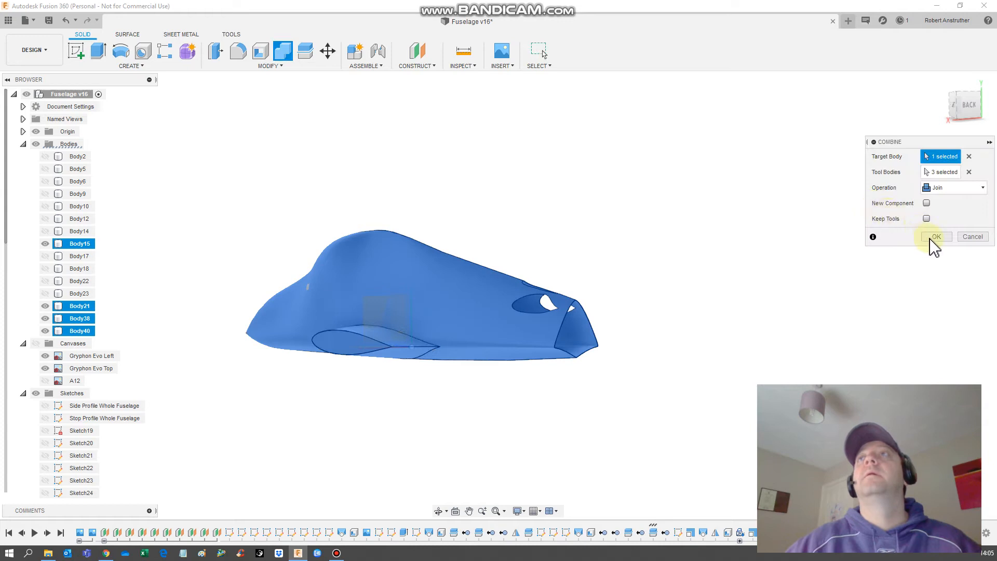
click(938, 236)
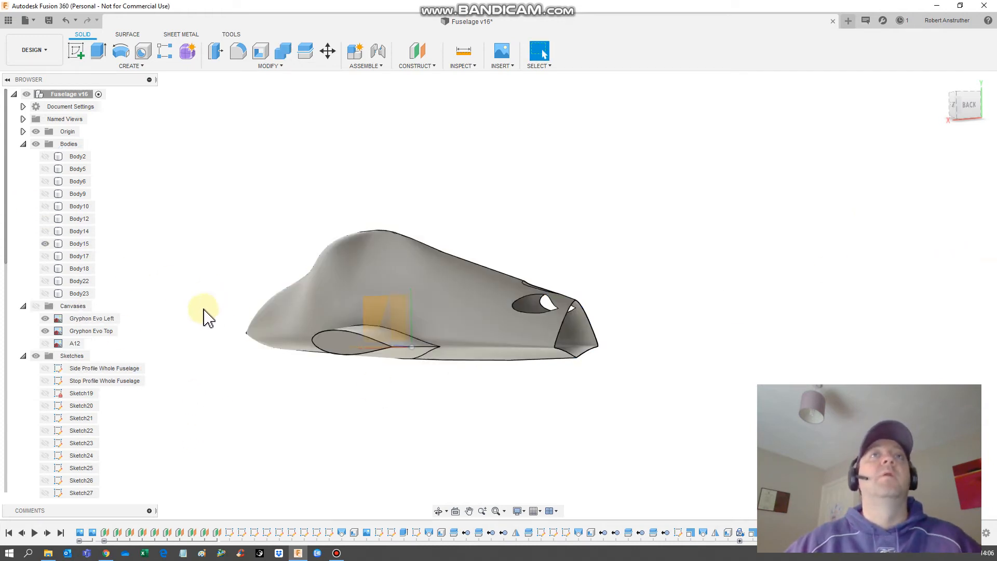
shift+middle_drag(349, 392, 318, 360)
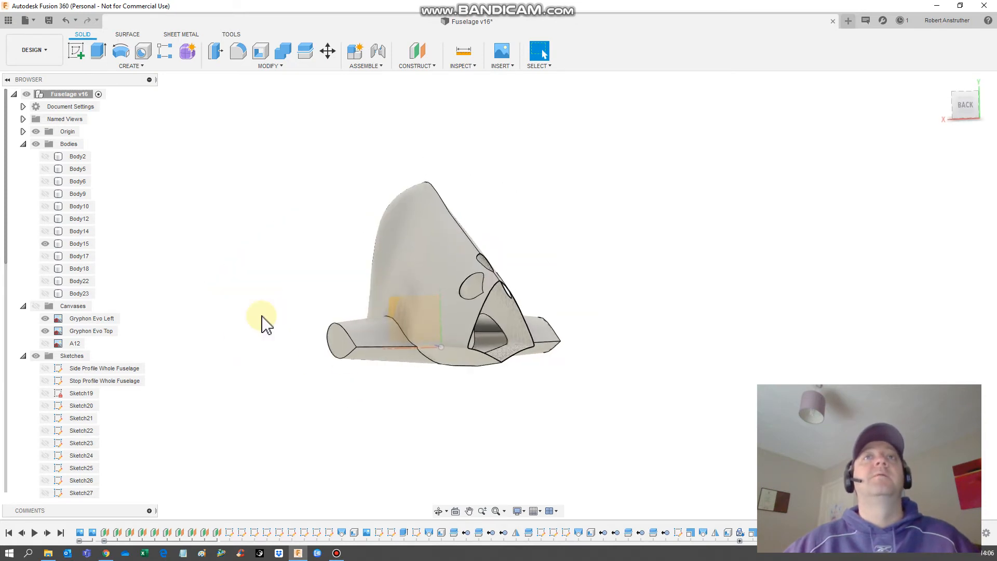
scroll(318, 360, down, 3)
click(50, 243)
click(50, 242)
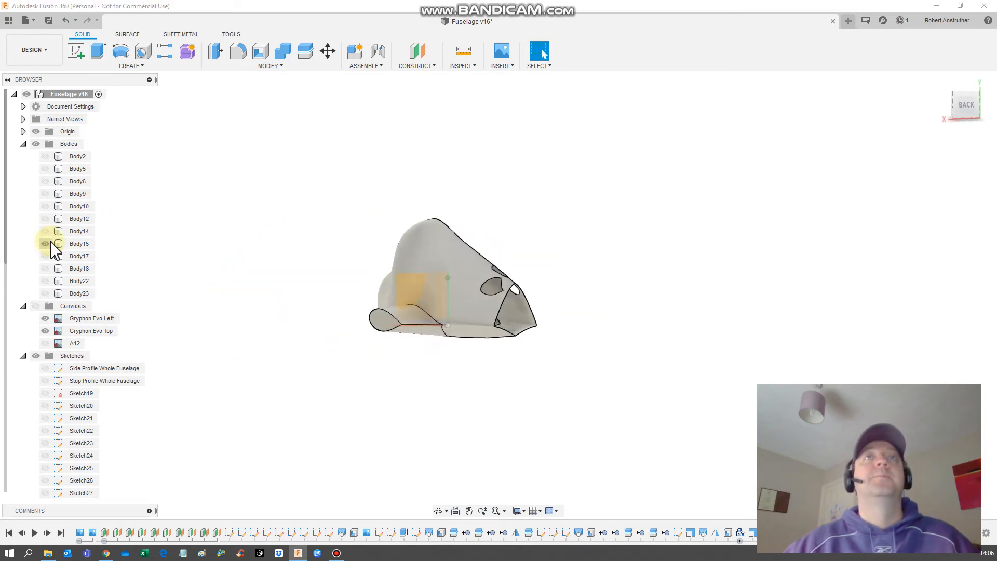
Step: Hide the origin and inspect the joined fuselage's interior with a section analysis on the transverse vertical origin plane, moved through to about 270 mm
click(37, 132)
click(503, 66)
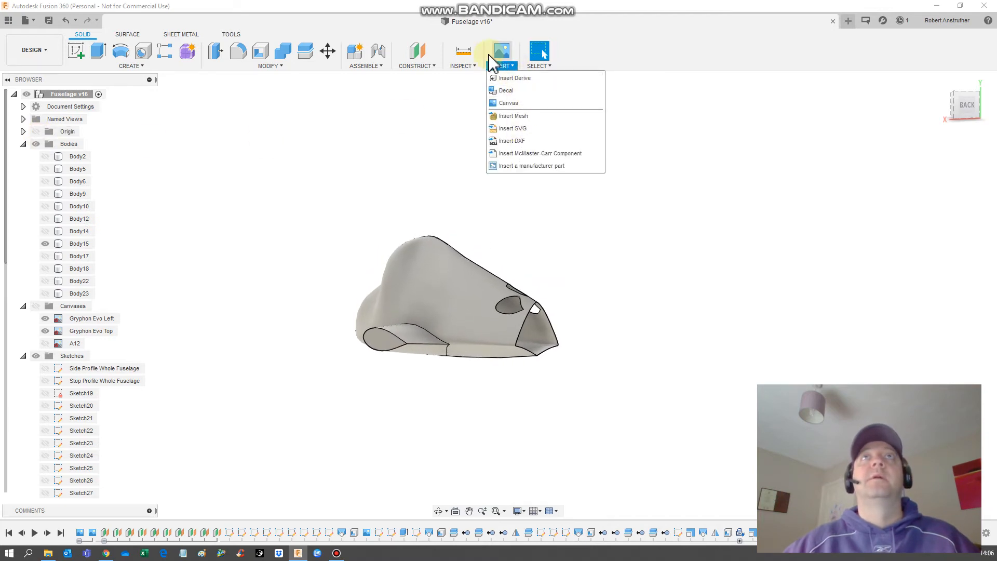
click(463, 65)
click(478, 178)
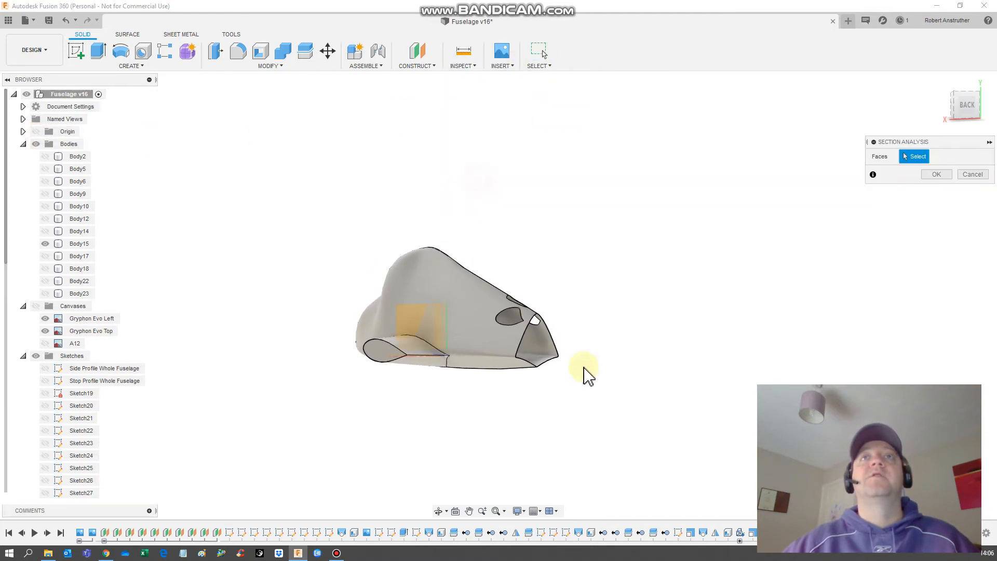
shift+middle_drag(465, 382, 418, 320)
click(418, 333)
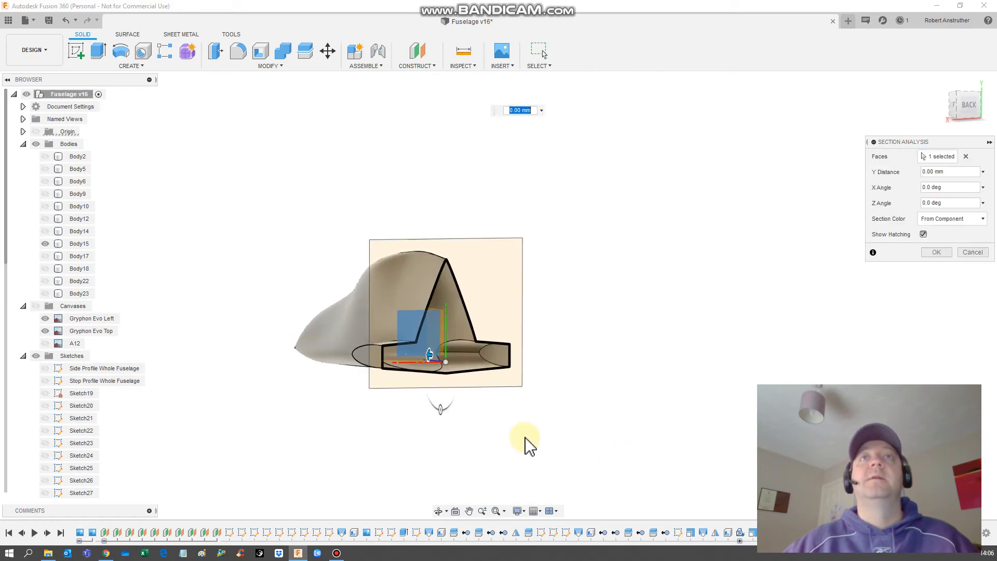
shift+middle_drag(436, 322, 438, 318)
drag(436, 319, 379, 358)
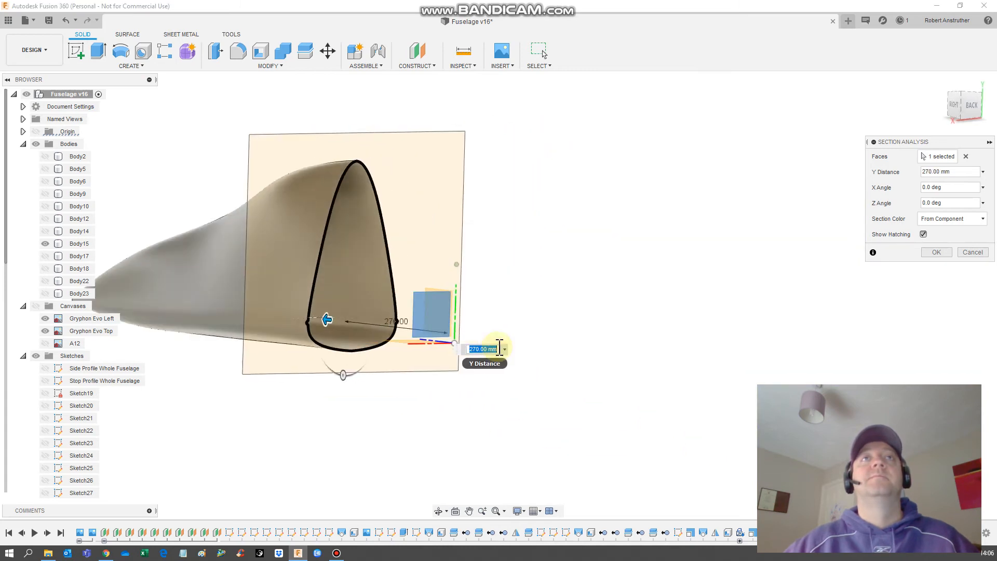
click(972, 253)
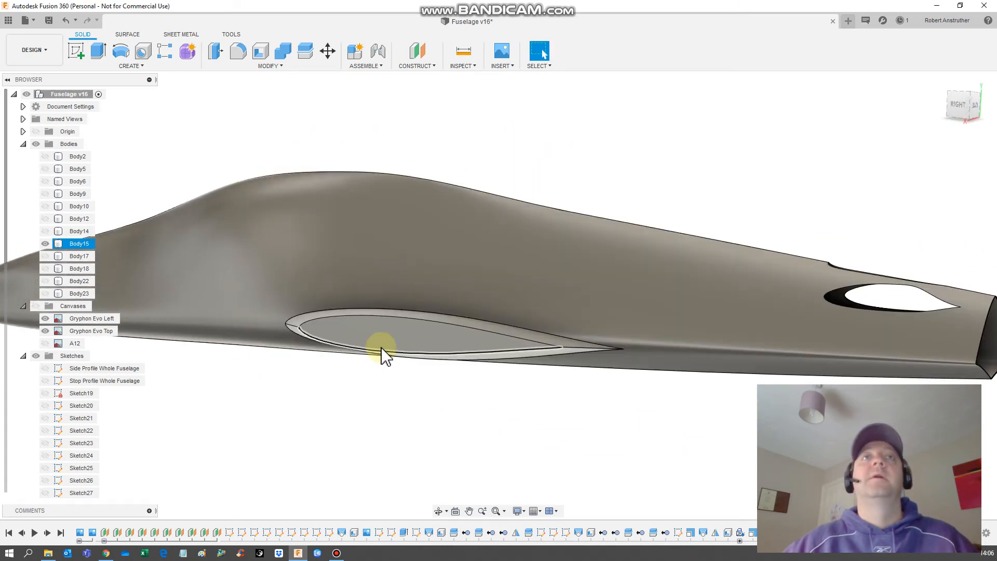
Step: Show Body22, Body17, Body14 and Body12 together with the joined fuselage Body15
scroll(376, 335, down, 5)
click(44, 256)
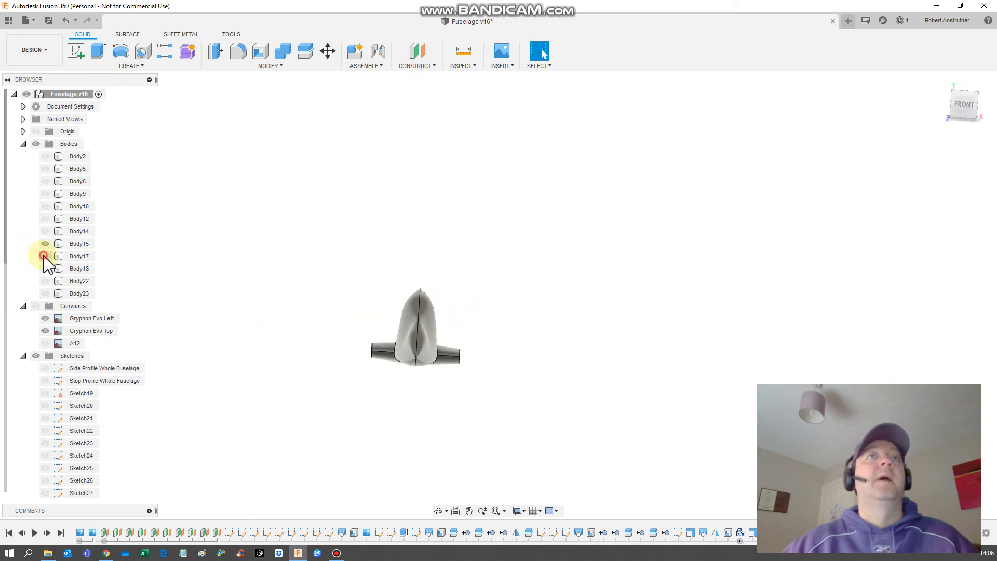
click(45, 256)
click(46, 280)
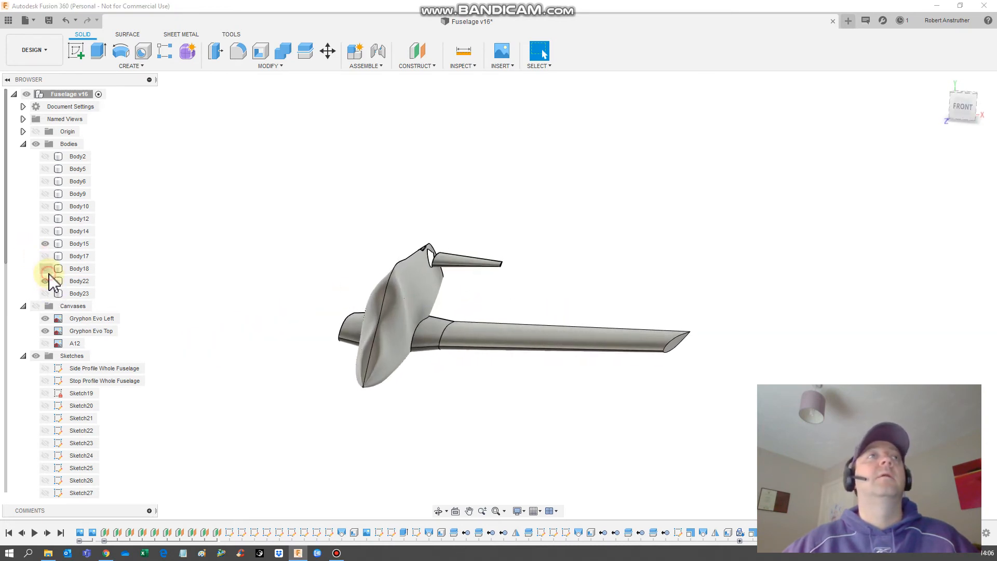
click(45, 256)
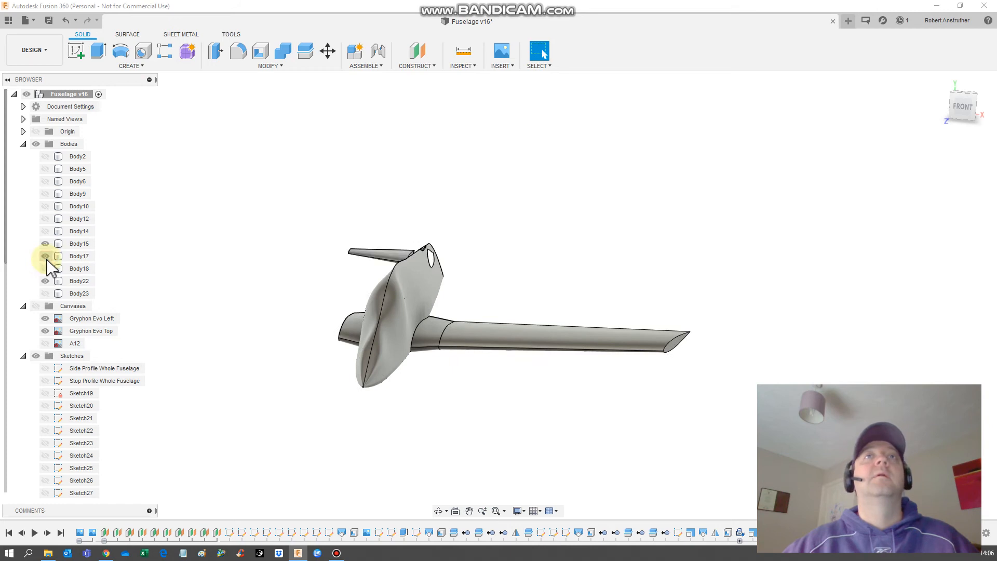
click(45, 232)
click(46, 219)
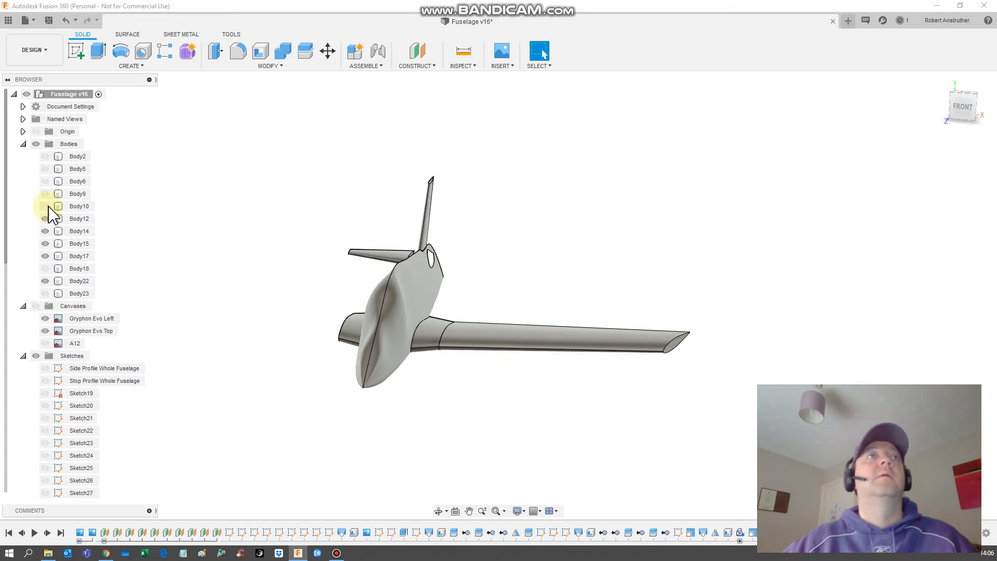
Step: Show the remaining bodies Body10, Body9, Body6, Body5, Body2, Body18 and Body23
click(45, 206)
click(45, 194)
click(45, 181)
click(45, 169)
click(46, 156)
click(451, 317)
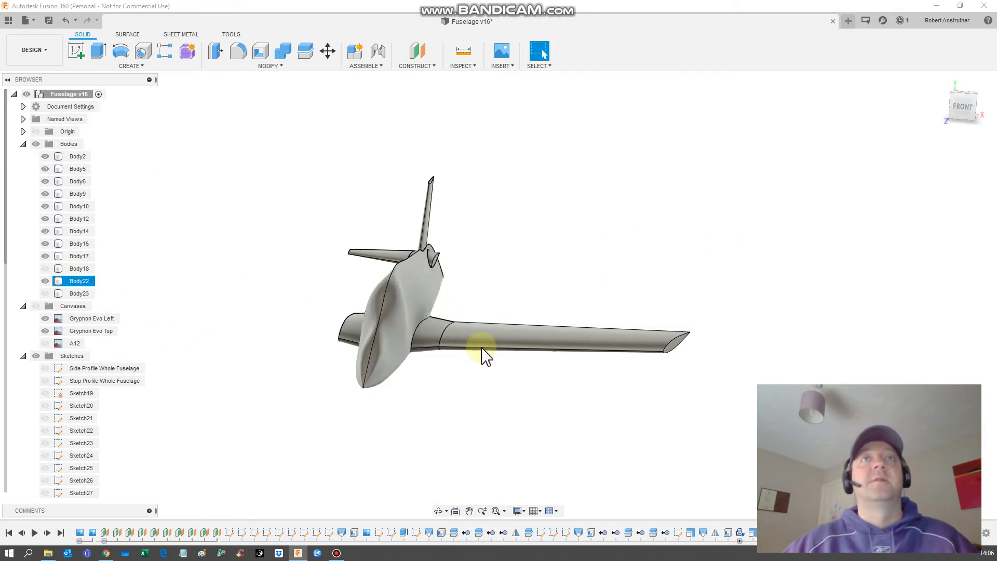
click(422, 260)
click(422, 259)
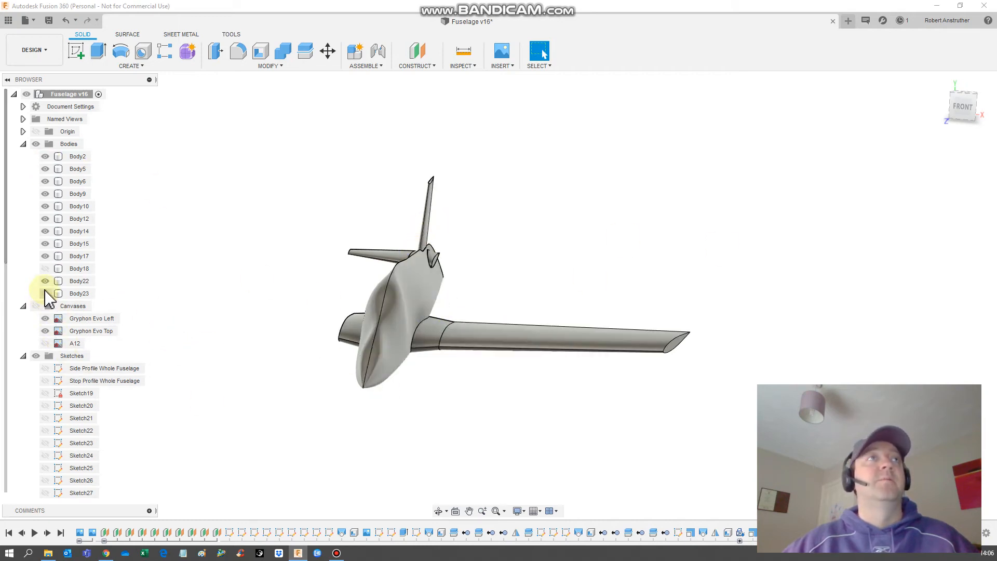
click(45, 269)
click(45, 294)
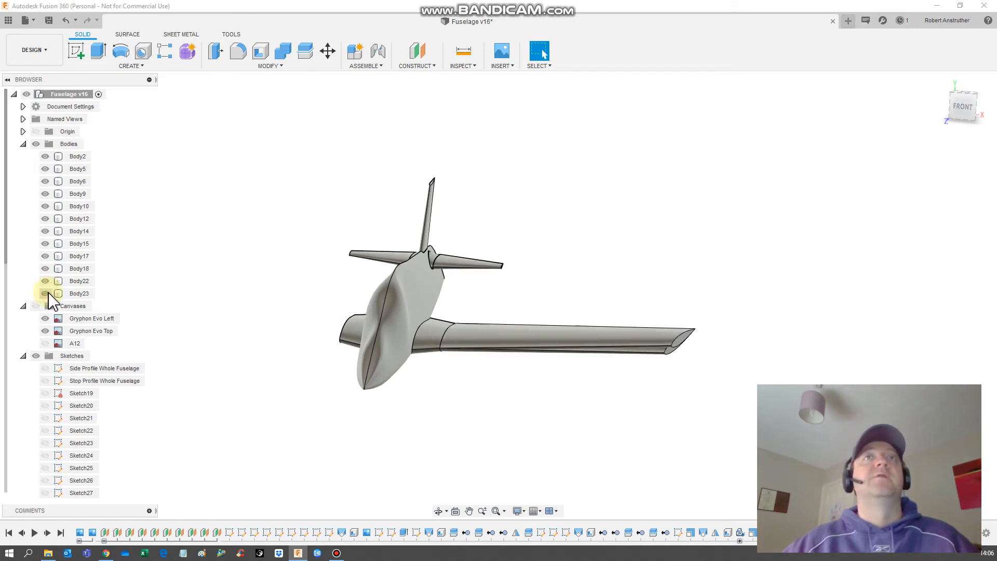
Step: Compare the two overlapping wing bodies Body22 and Body23, and remove Body23 with the Remove command
shift+middle_drag(291, 370, 294, 344)
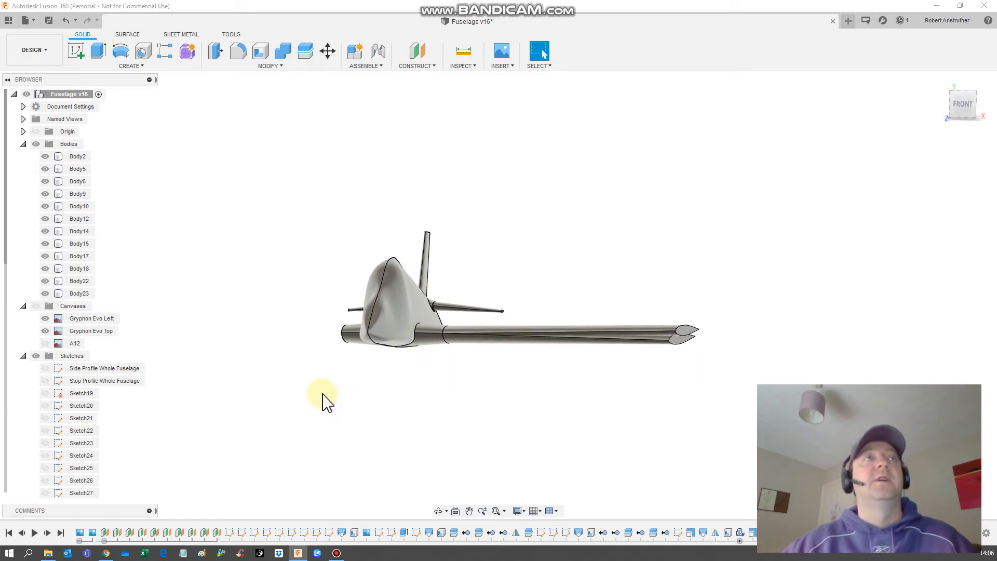
scroll(335, 384, up, 4)
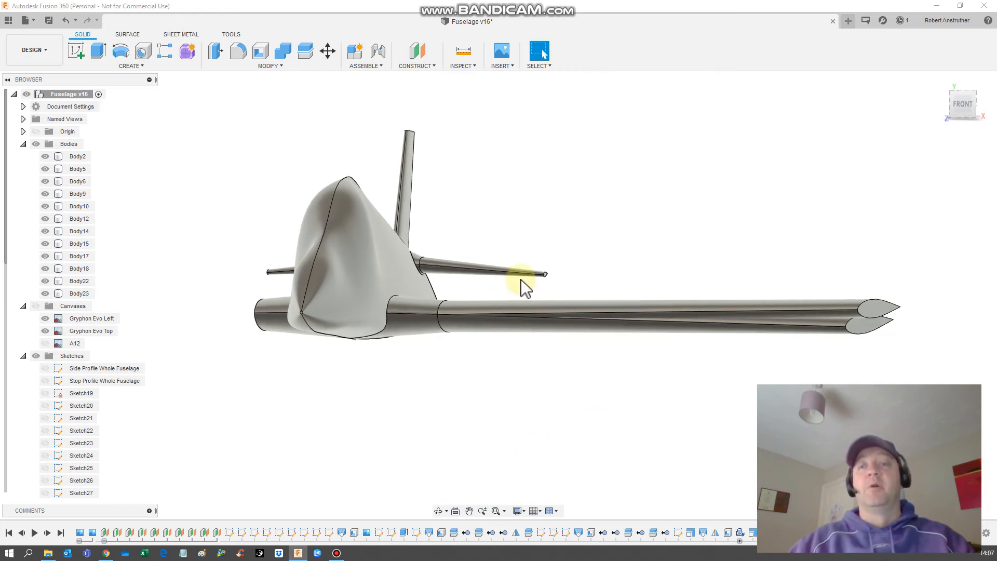
click(559, 338)
click(110, 275)
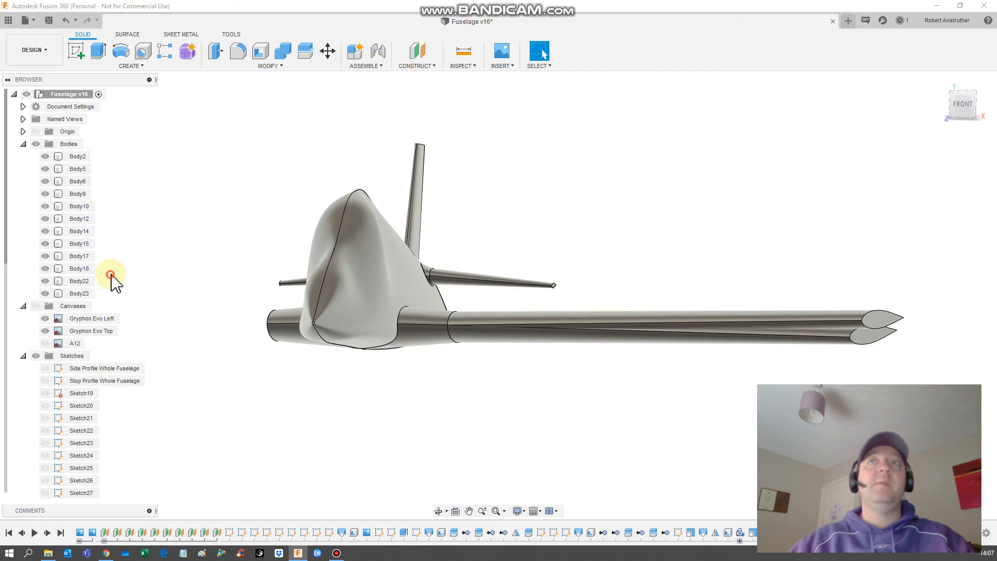
click(78, 269)
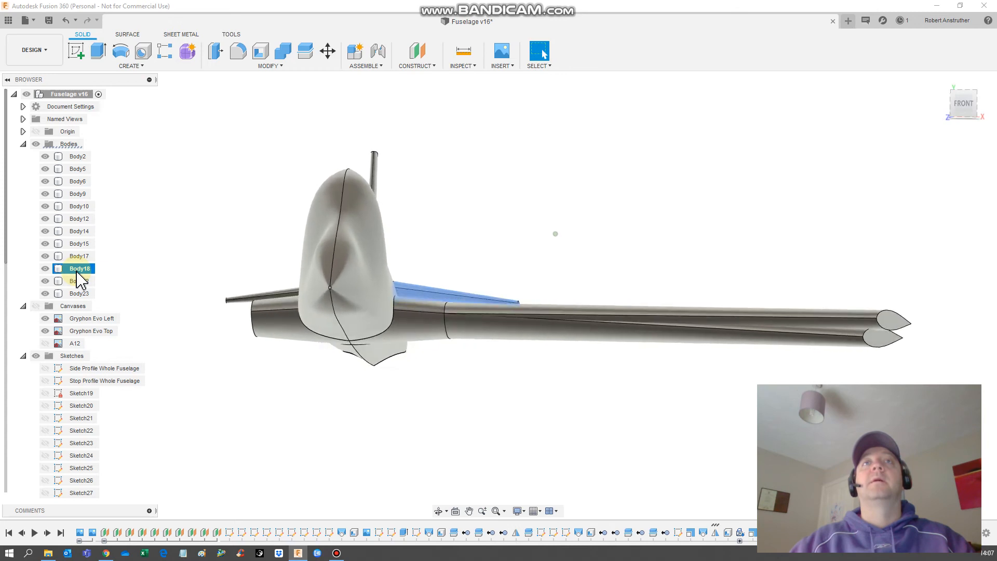
click(72, 281)
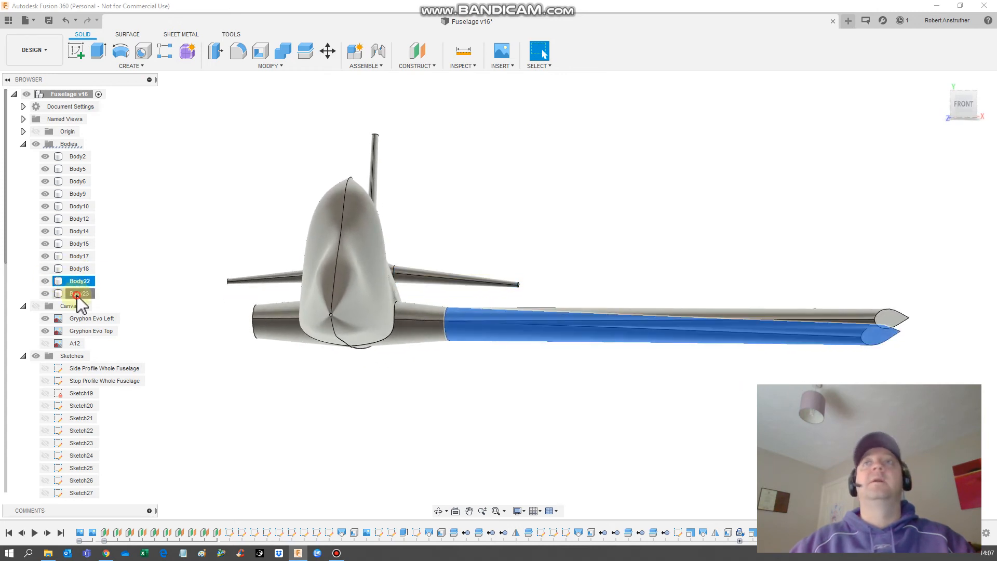
click(72, 294)
right_click(73, 300)
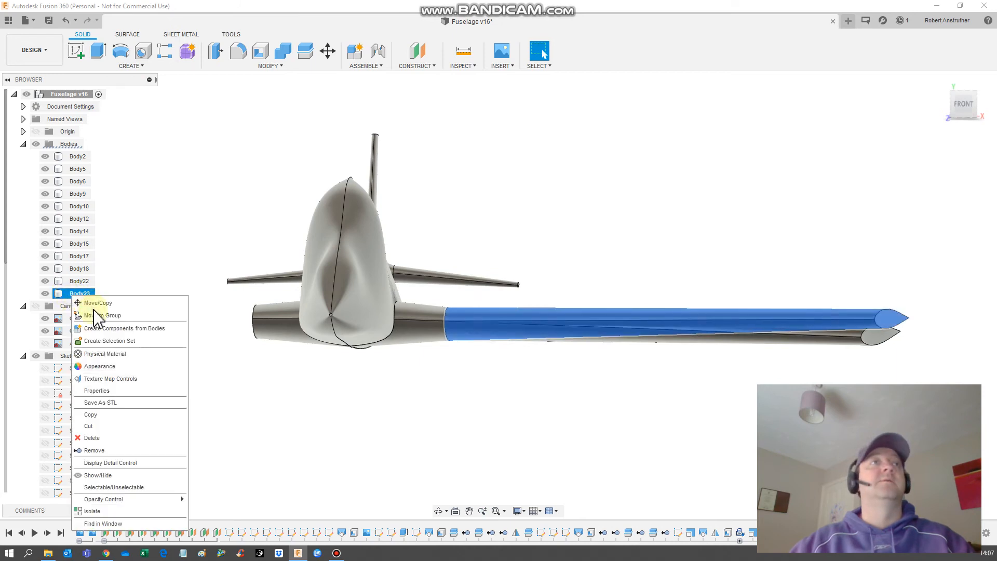
click(117, 450)
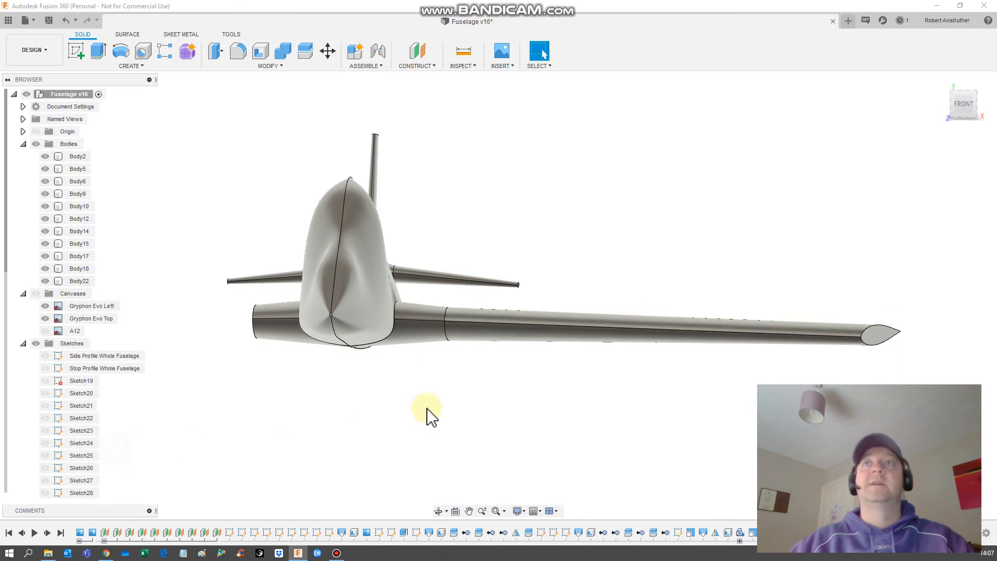
scroll(424, 404, down, 3)
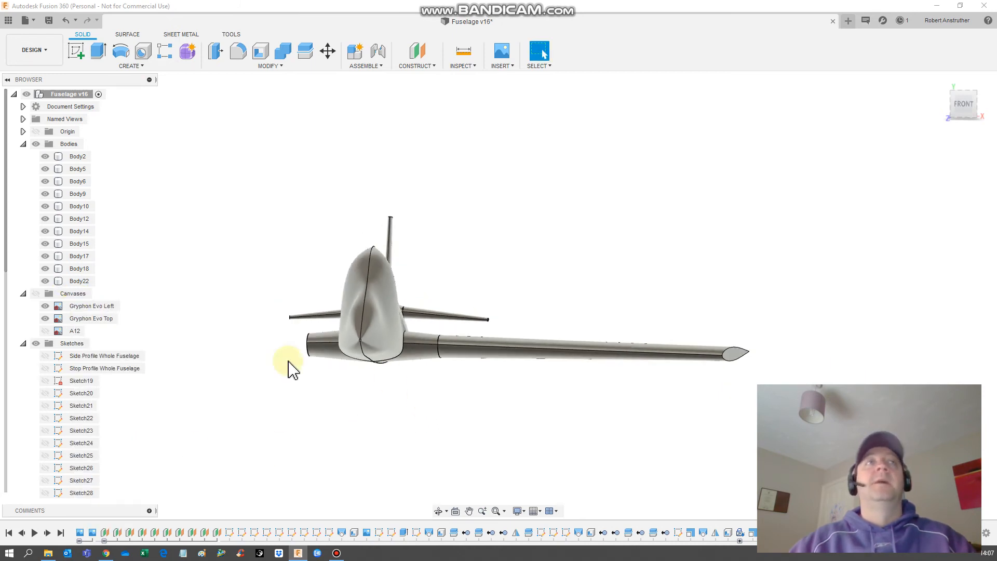
right_click(78, 285)
click(150, 260)
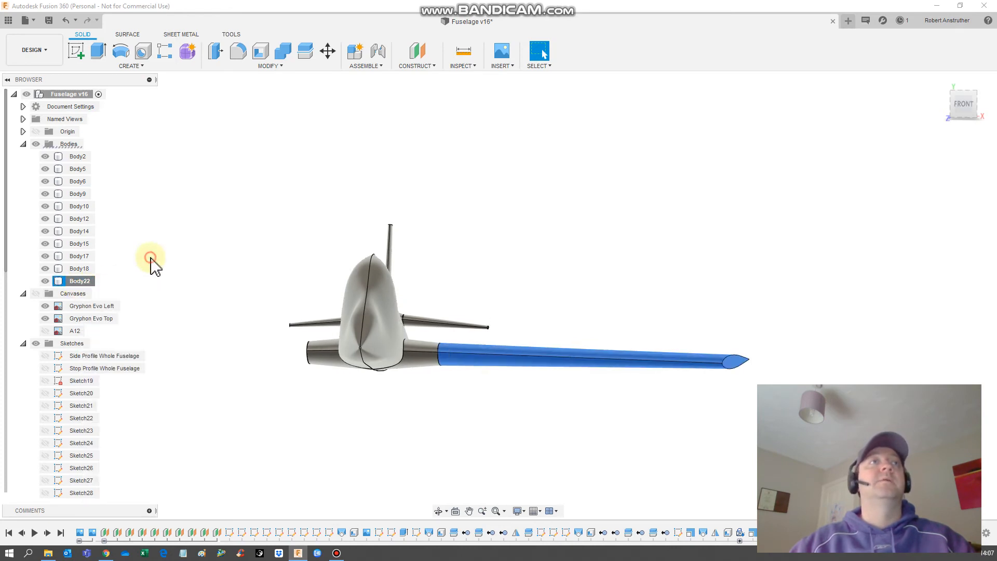
mouse_move(509, 364)
shift+middle_down()
mouse_move(510, 394)
mouse_move(533, 368)
shift+middle_up()
click(571, 460)
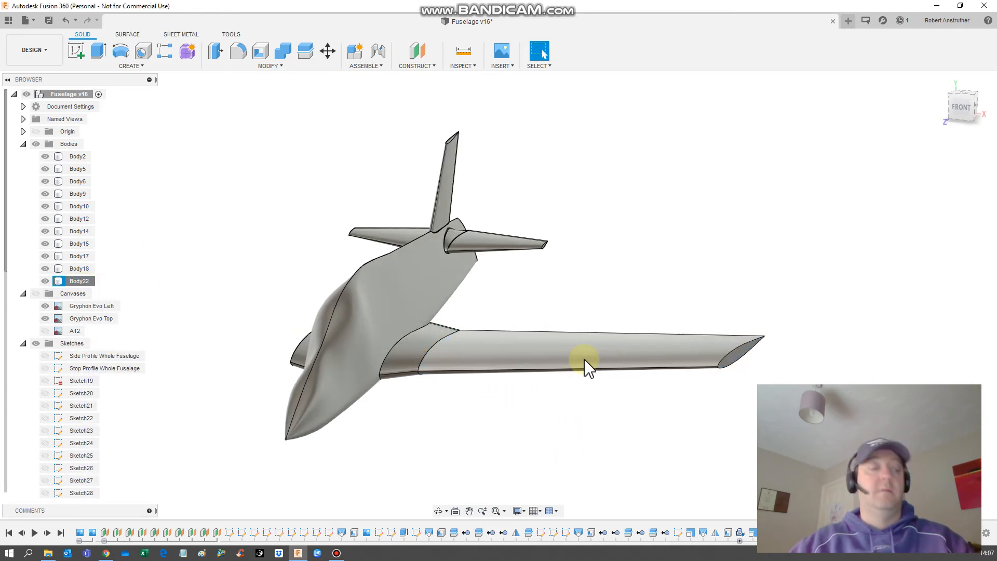
scroll(584, 359, down, 1)
key(s)
click(625, 385)
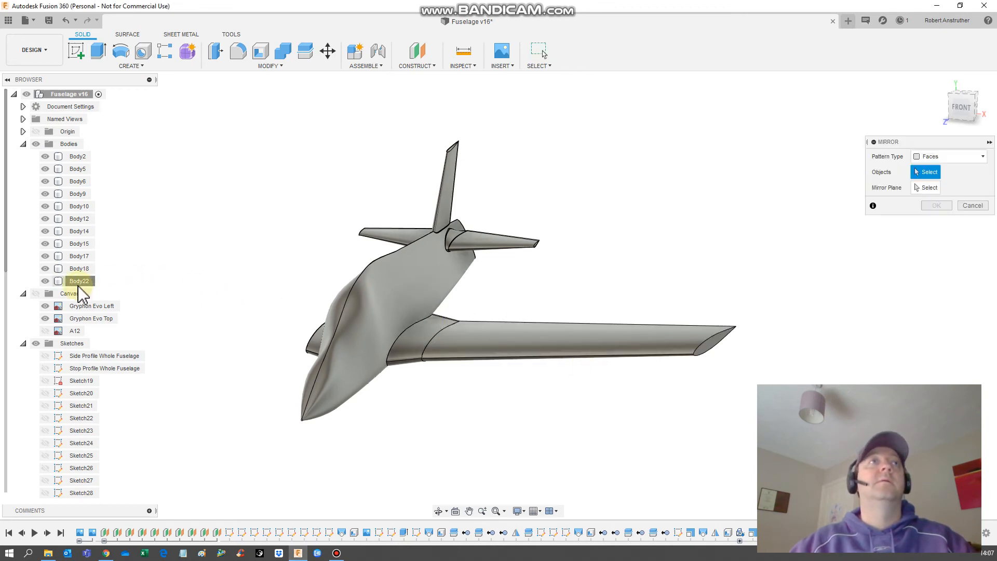
click(973, 206)
click(126, 313)
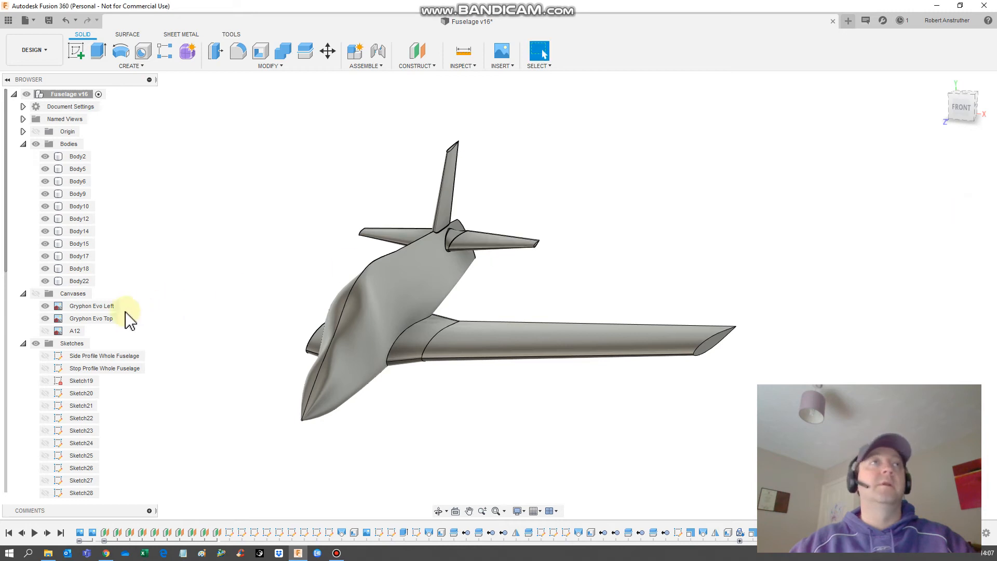
Step: Mirror the wing Body22 as a body across the fuselage's lengthwise vertical centre plane
click(81, 283)
key(s)
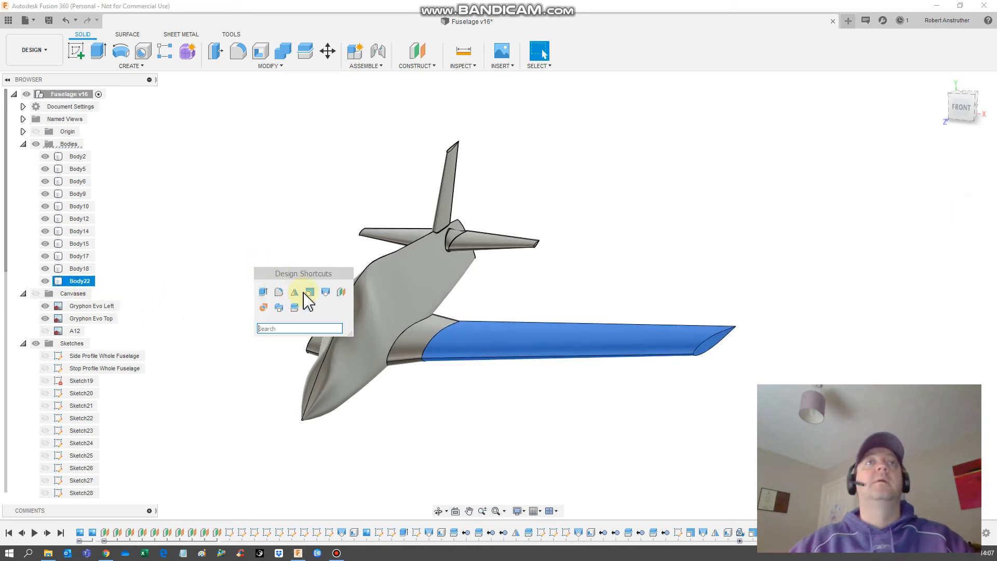
click(295, 294)
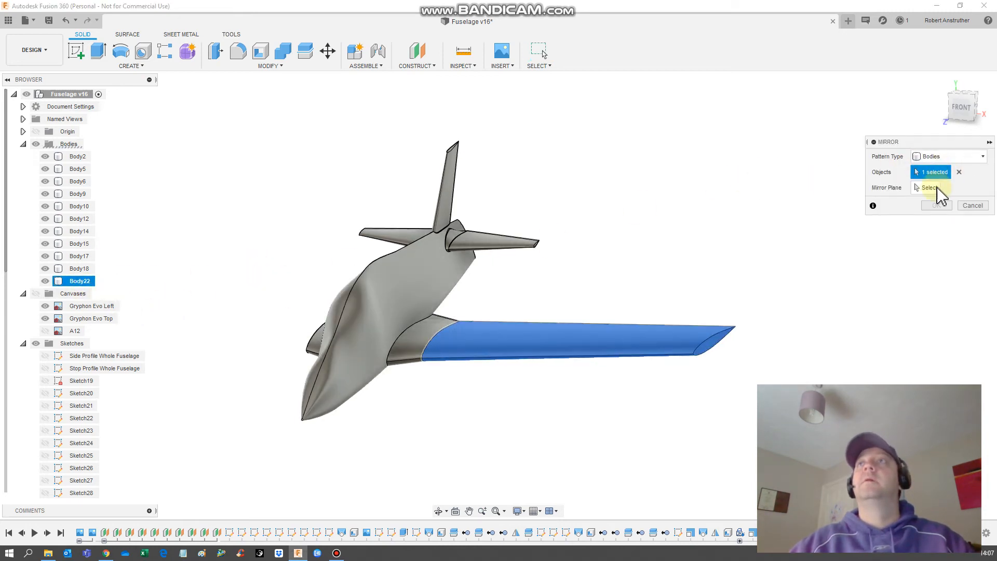
click(371, 330)
click(949, 209)
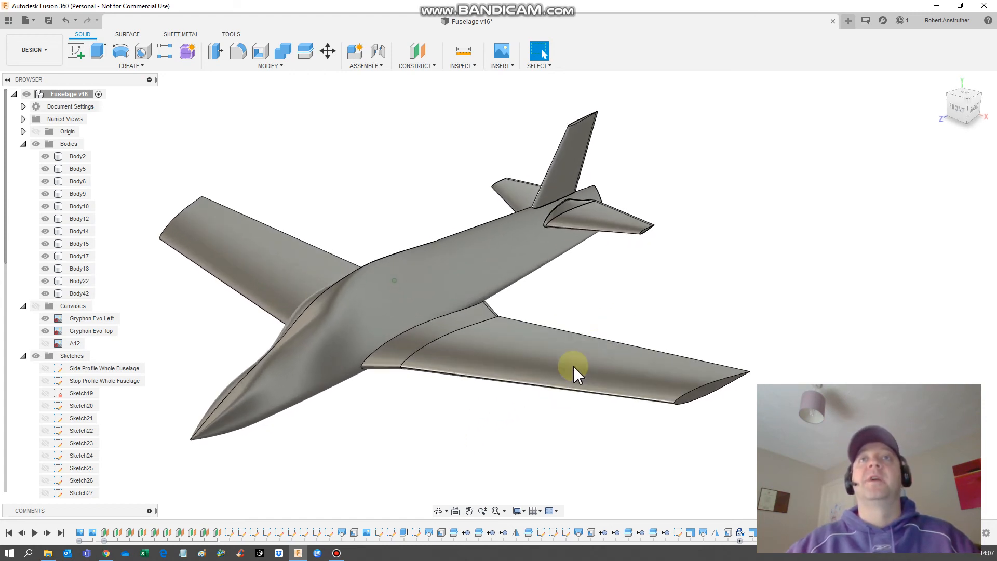
Step: Shell both wings, Body22 and its mirrored copy Body42, with an inside thickness of 1 mm
ctrl+click(80, 294)
click(262, 52)
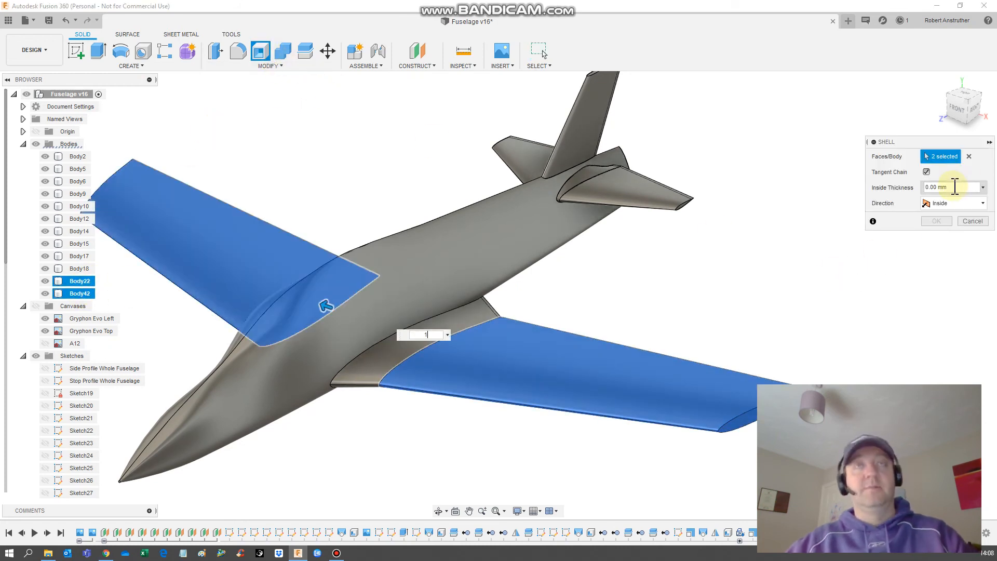
click(937, 221)
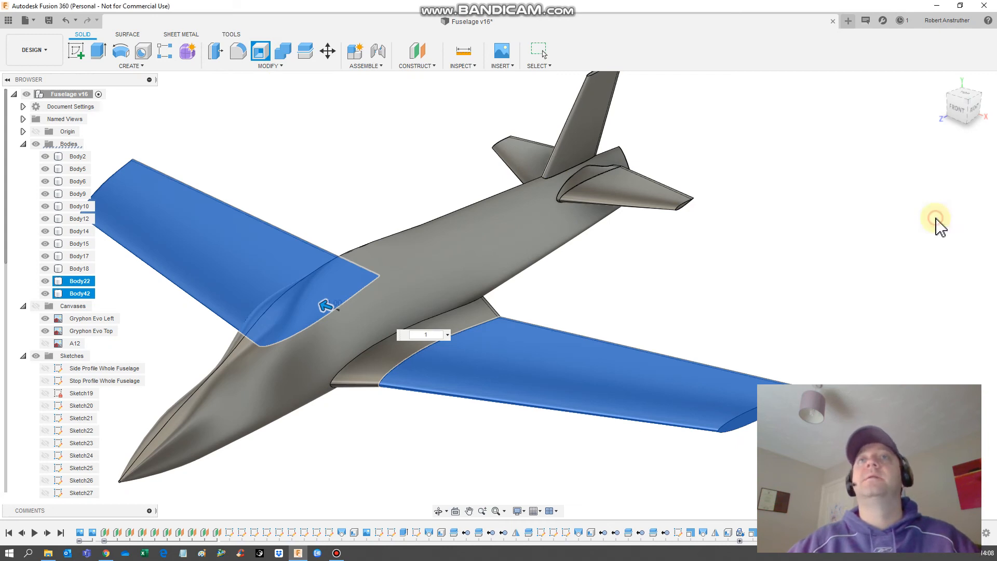
Step: Inspect the inside of the shelled wing with a temporary section analysis moved inward from the wing-tip face
click(468, 67)
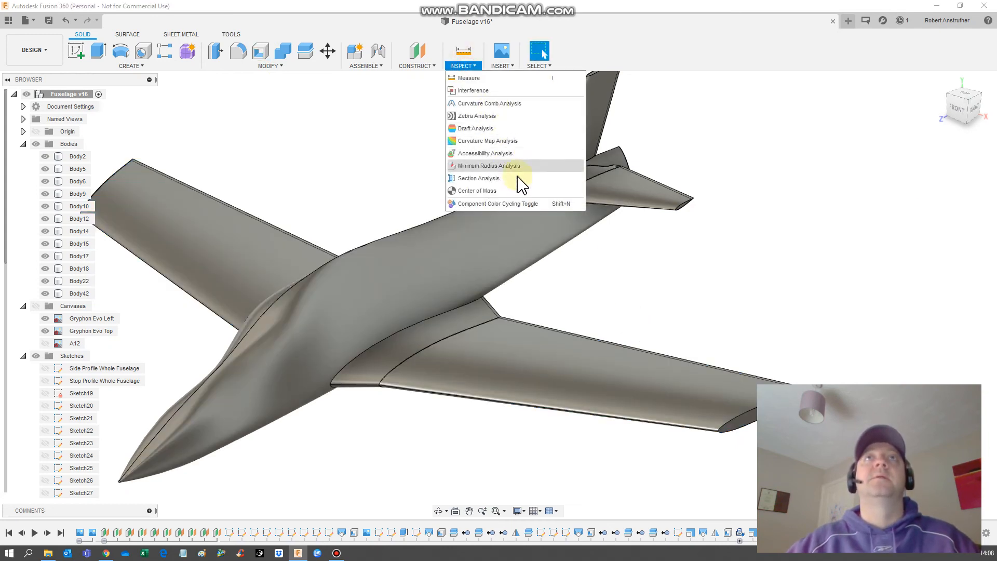
click(507, 177)
click(754, 427)
drag(755, 427, 948, 287)
click(966, 253)
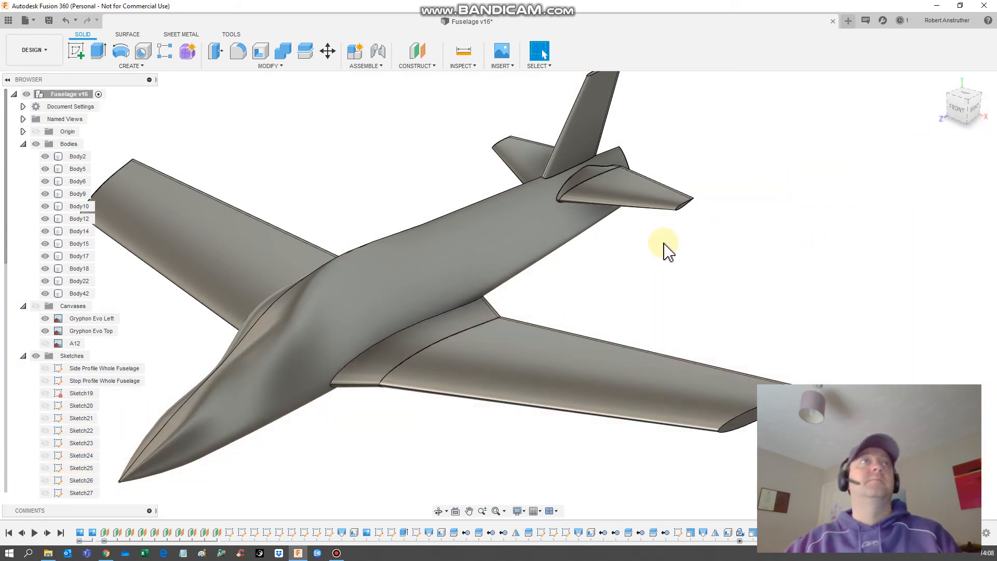
Step: Collapse the Bodies folder and inspect the whole aircraft with a temporary section analysis moved sideways from the lengthwise vertical origin plane
click(23, 144)
scroll(330, 345, down, 5)
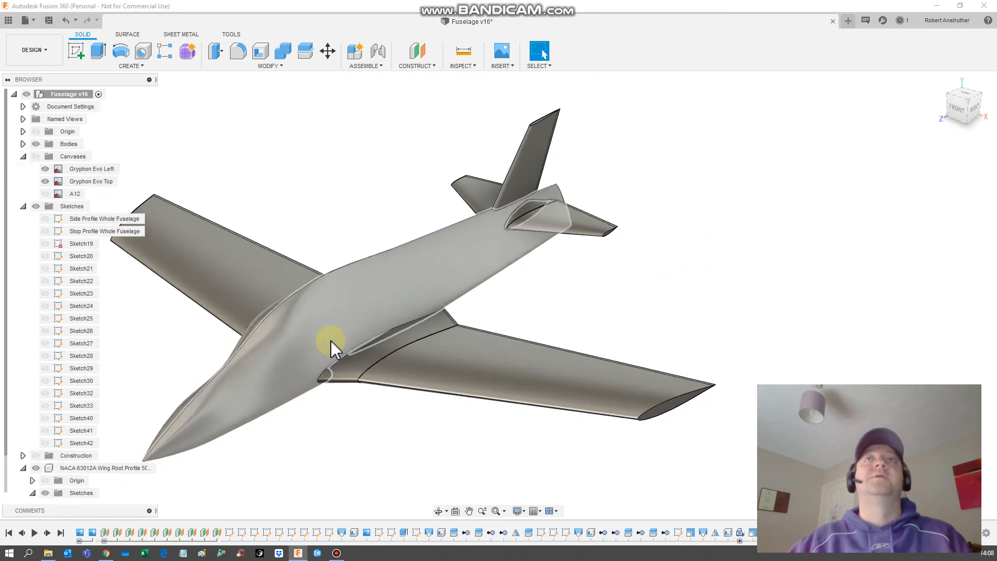
click(631, 222)
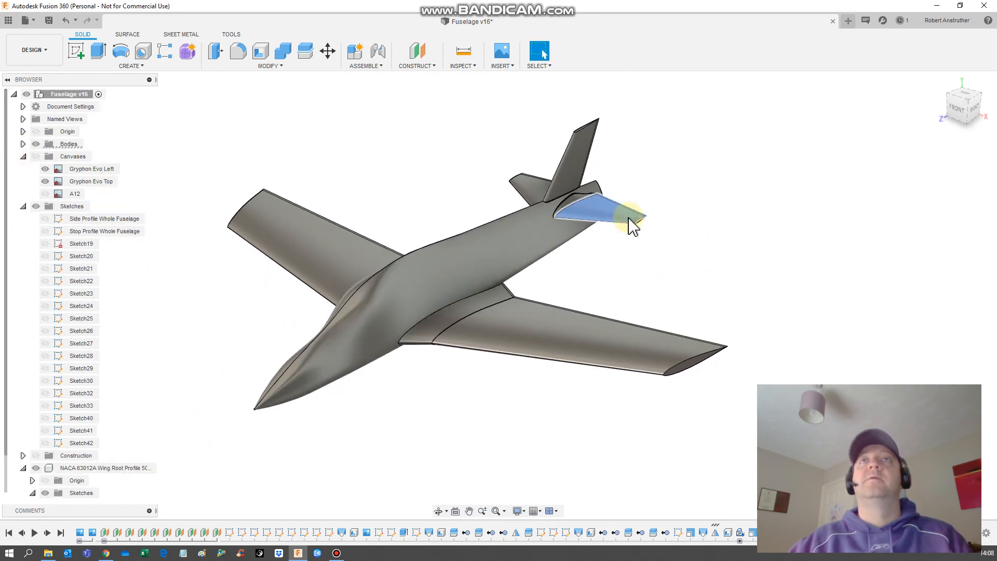
click(467, 73)
click(490, 177)
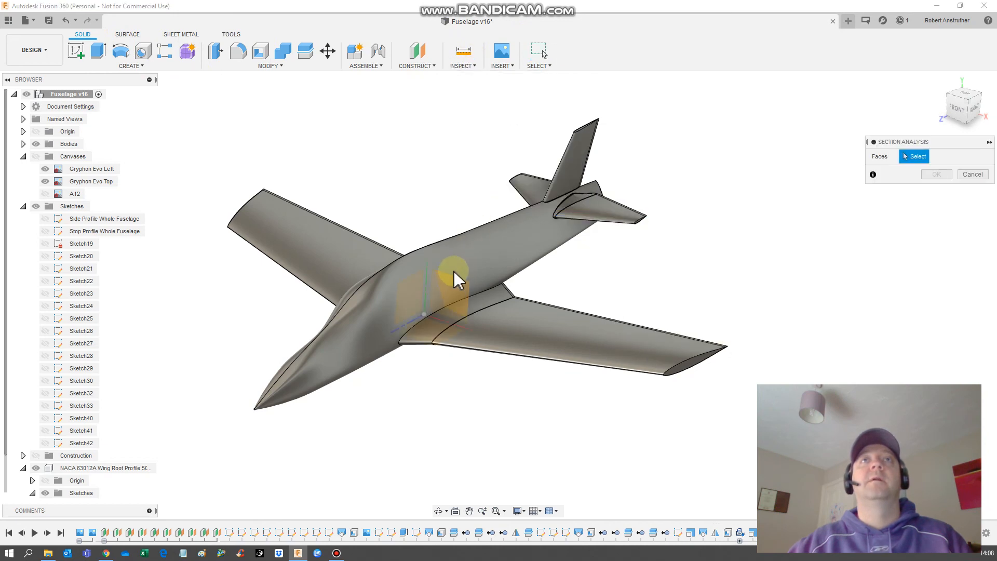
click(411, 288)
drag(450, 318, 629, 395)
click(972, 254)
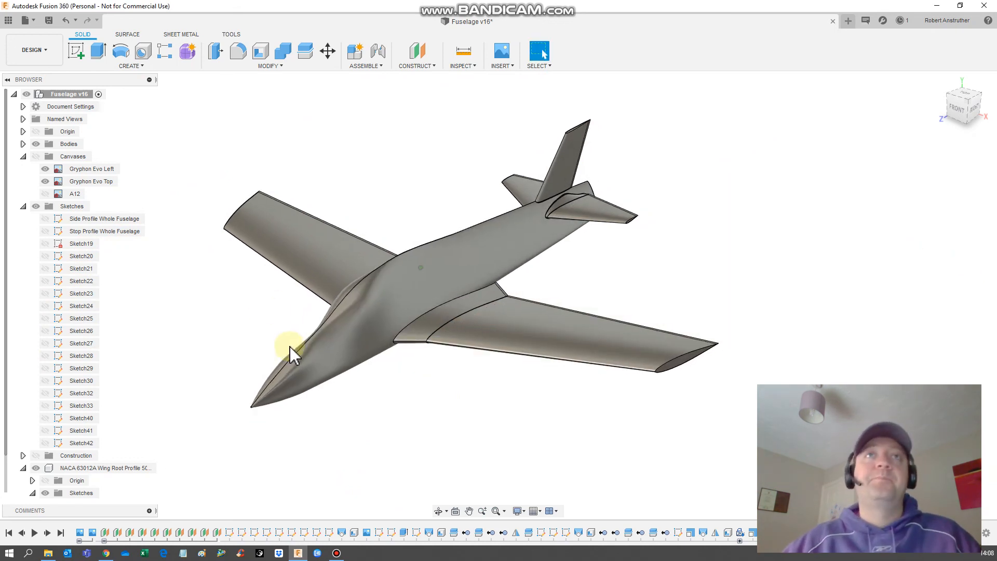
click(513, 461)
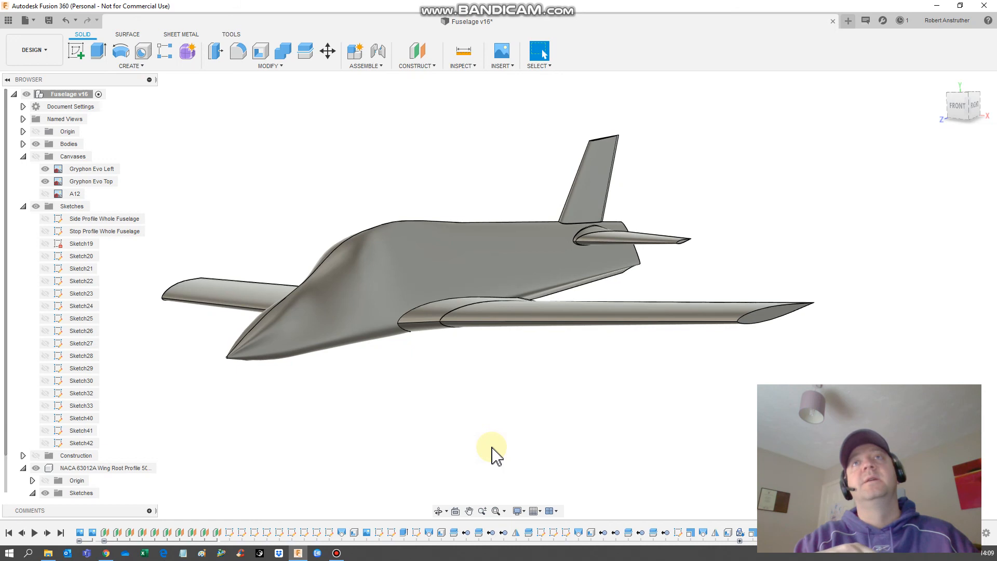
scroll(492, 447, up, 3)
scroll(492, 447, down, 3)
scroll(493, 452, up, 5)
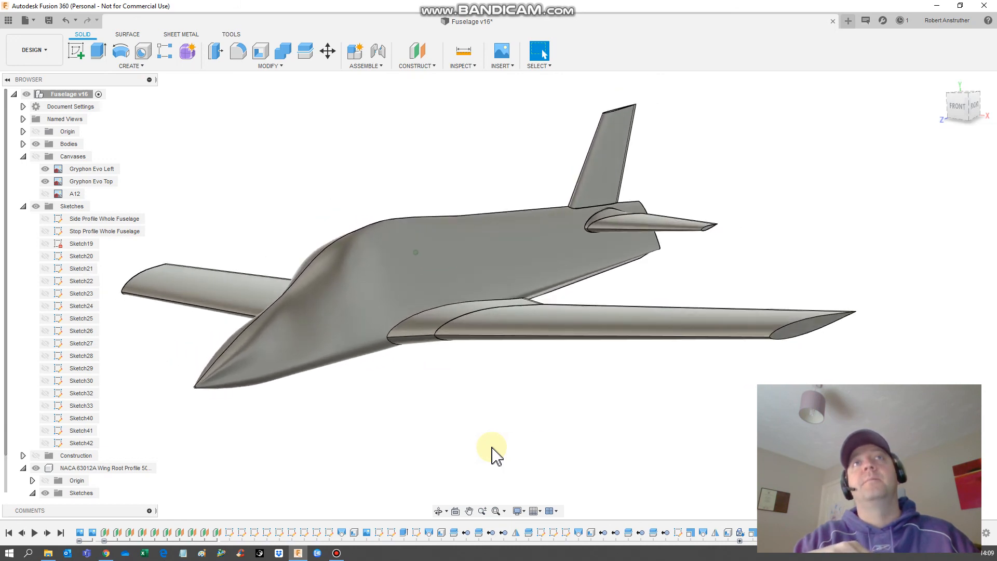
scroll(493, 452, down, 2)
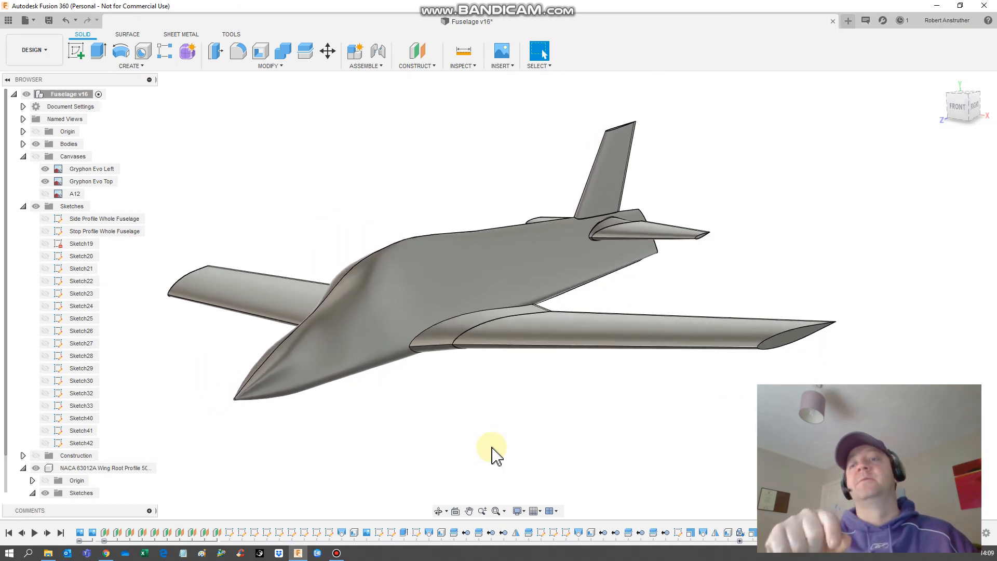
middle_drag(492, 447, 492, 456)
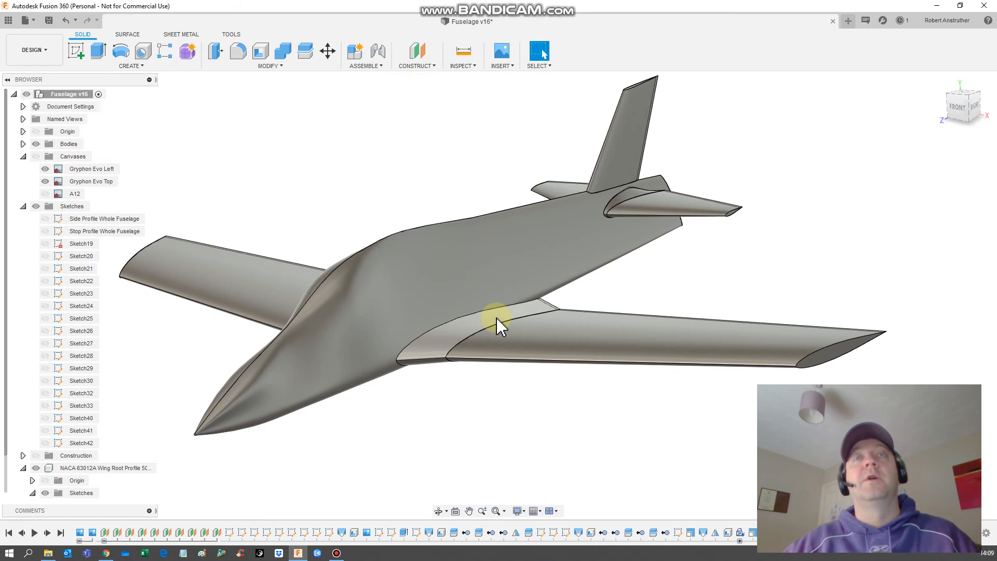
scroll(496, 318, up, 3)
scroll(496, 313, down, 5)
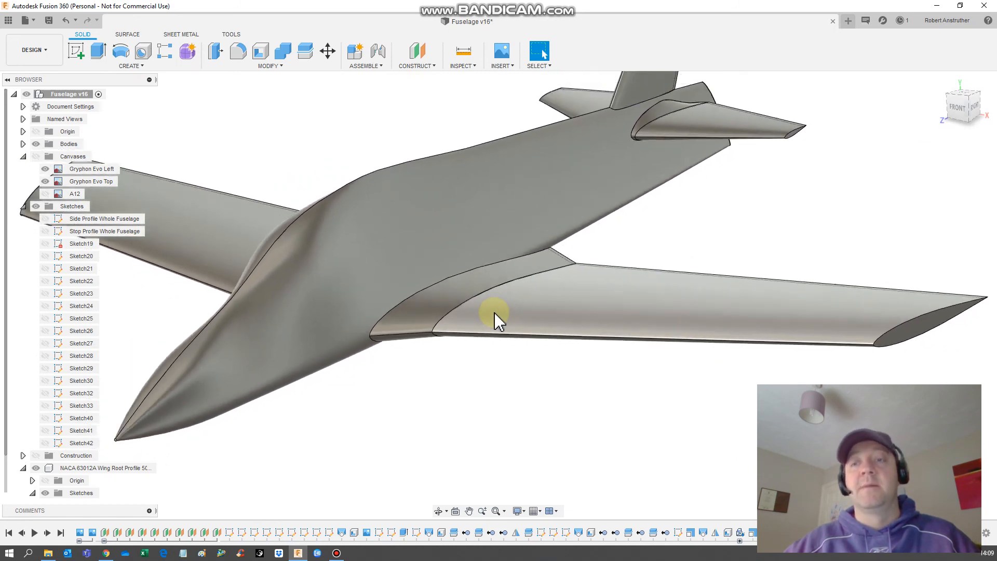
scroll(495, 313, up, 3)
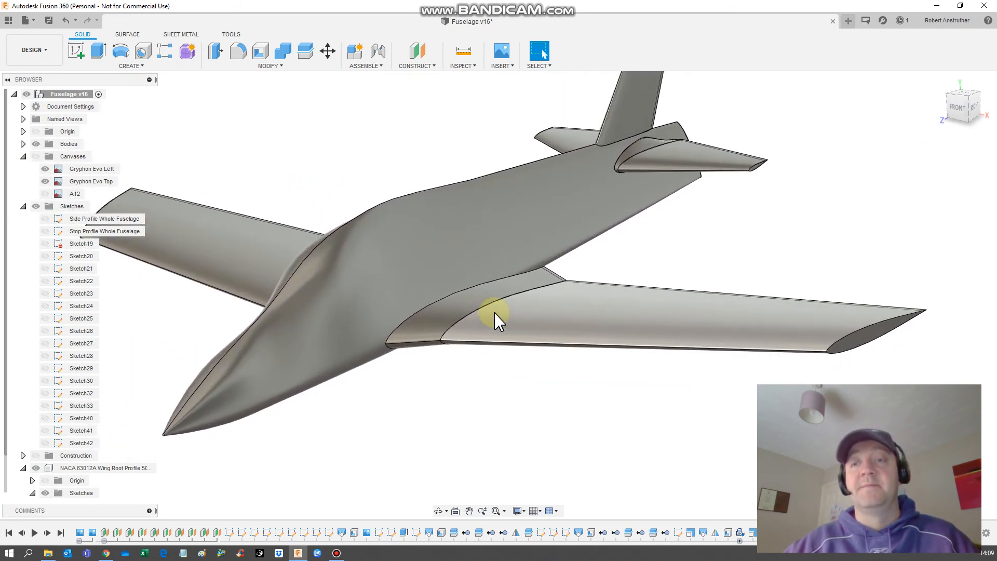
scroll(495, 314, down, 4)
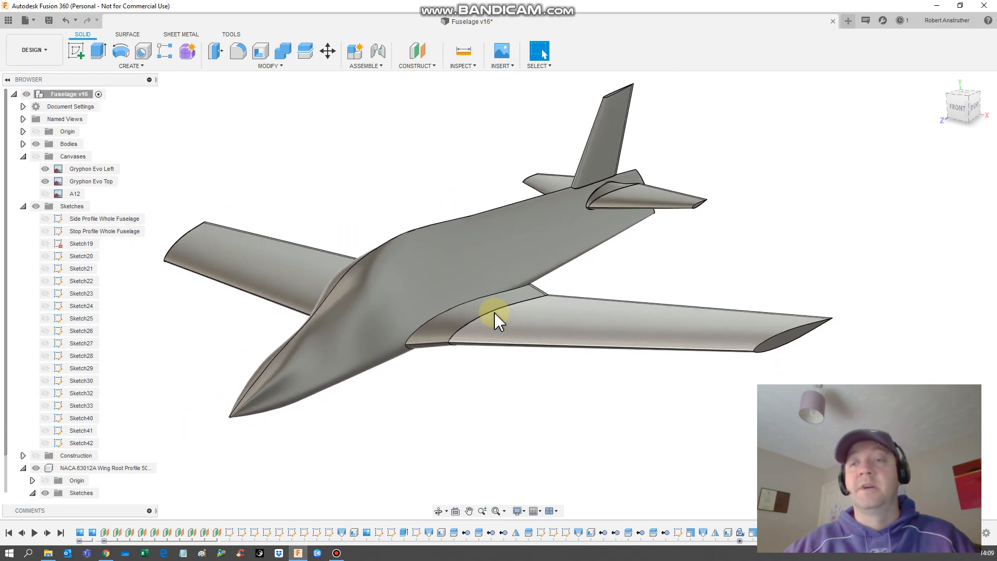